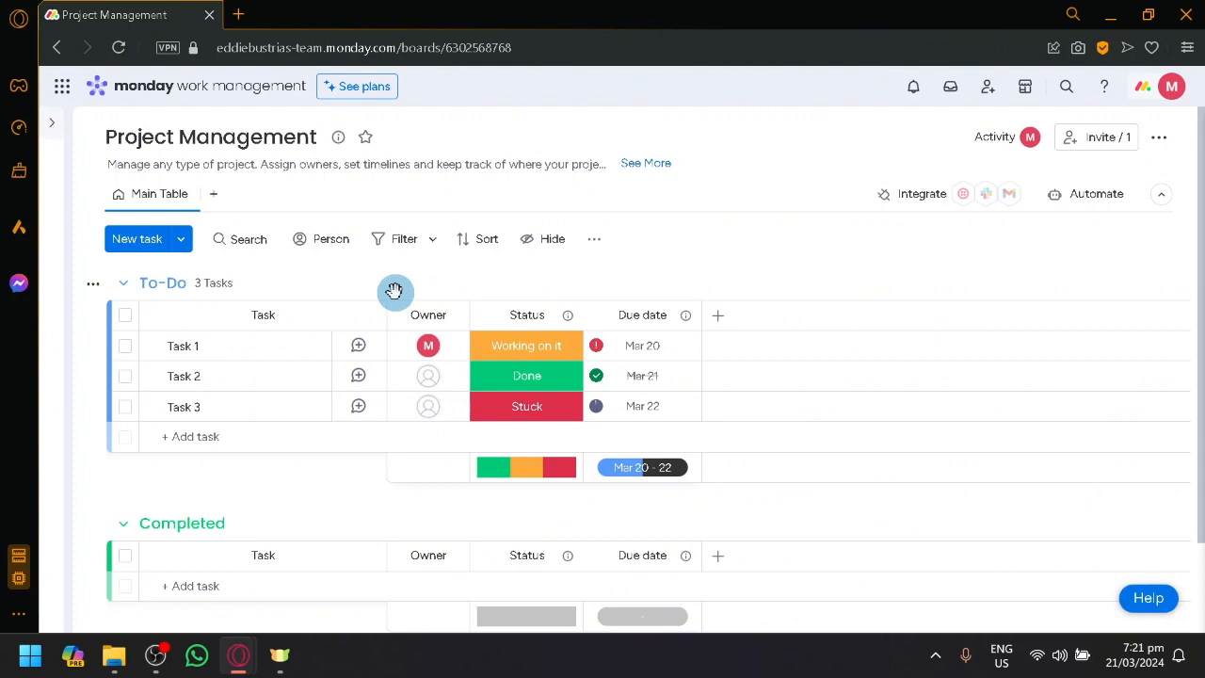
- Expand the workspace sidebar and examine the To-Do and Completed groups of the Project Management board
left_click(52, 123)
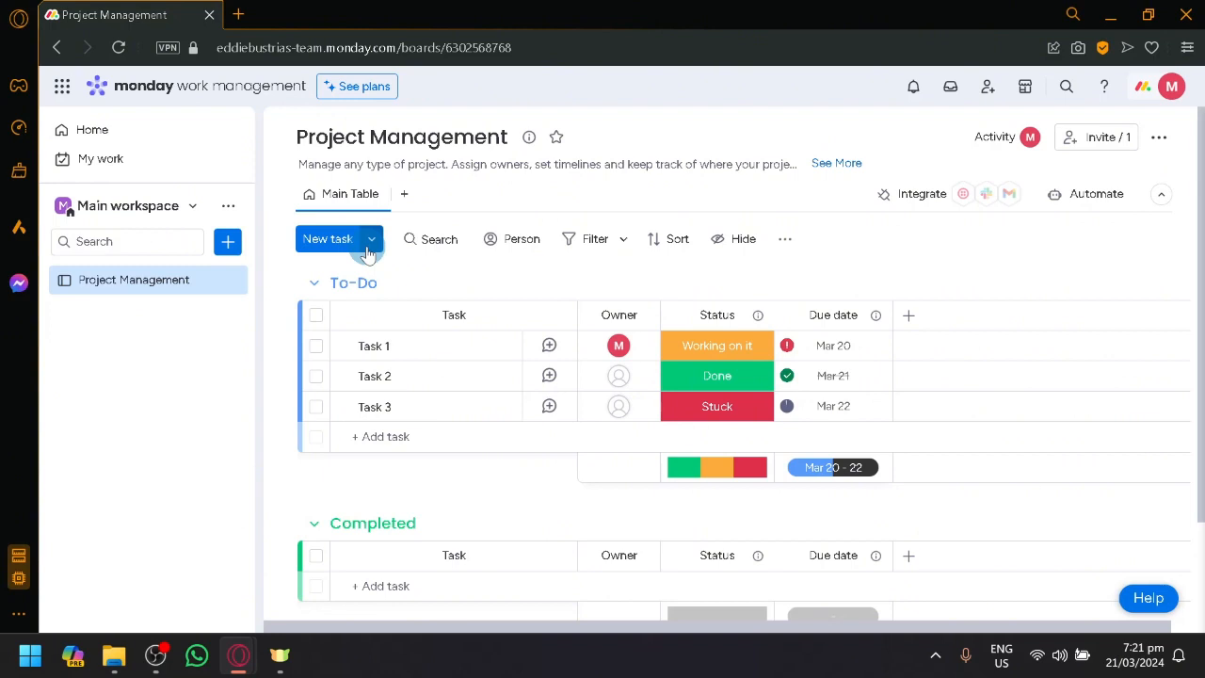
scroll(284, 376, "down", 2)
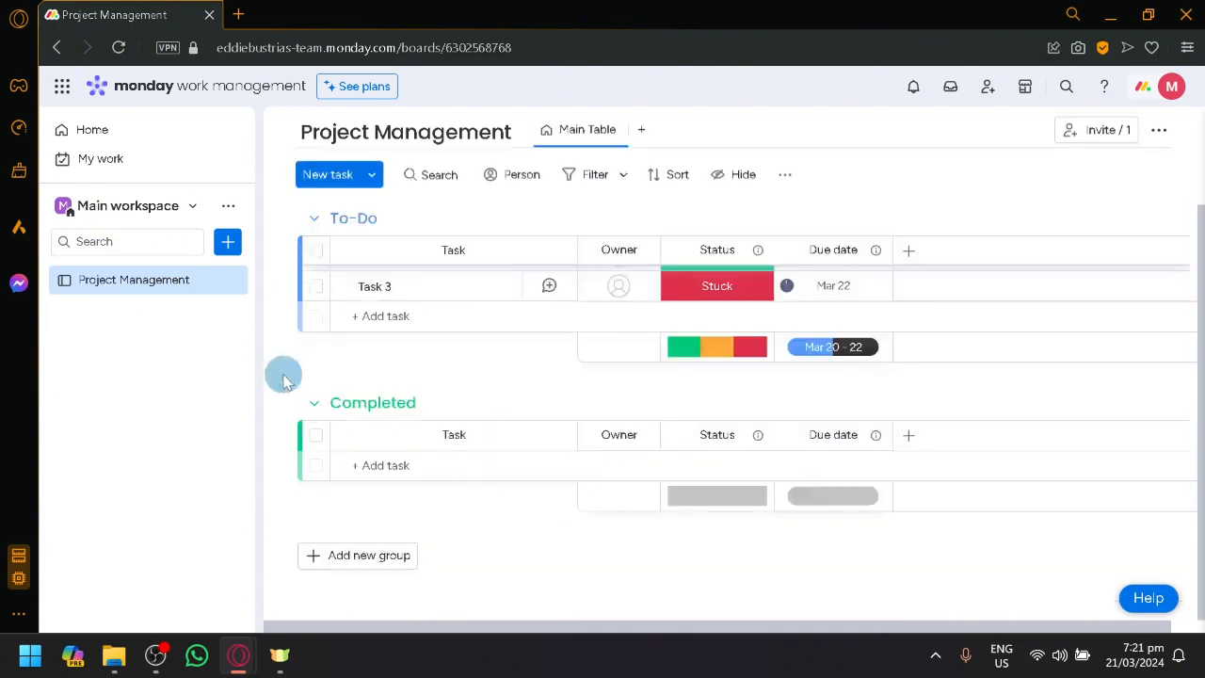
scroll(284, 377, "up", 2)
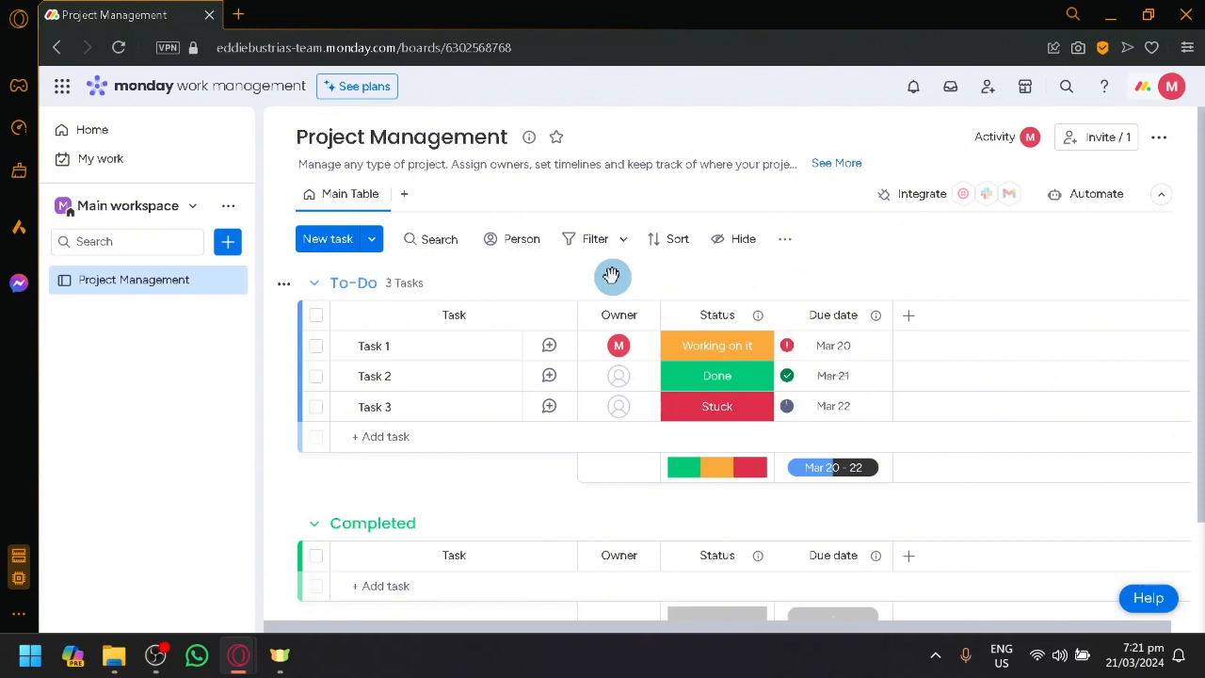
scroll(562, 291, "down", 3)
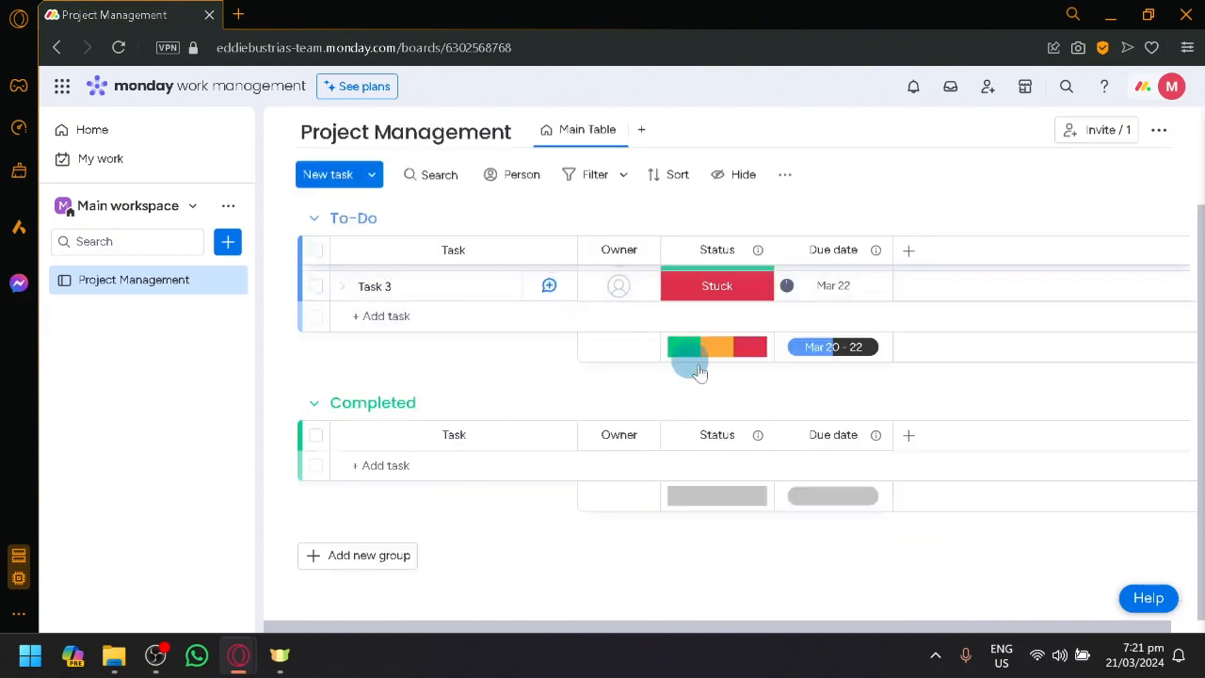
scroll(867, 423, "up", 3)
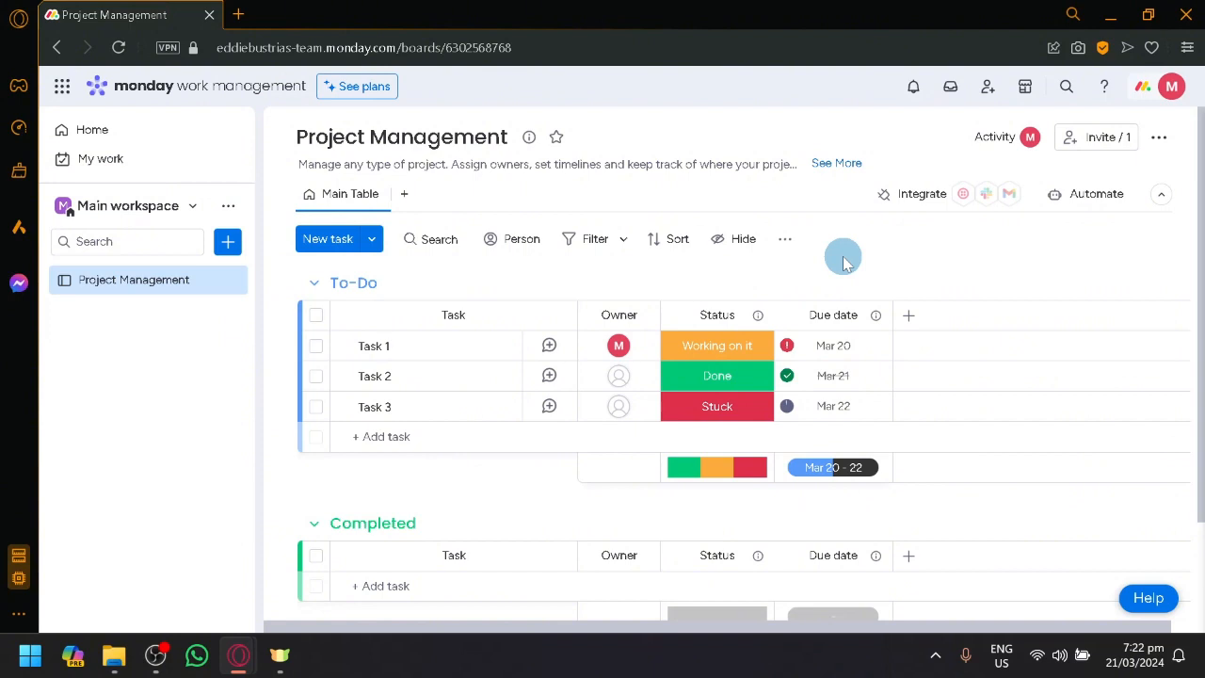
scroll(662, 384, "down", 2)
scroll(662, 384, "up", 2)
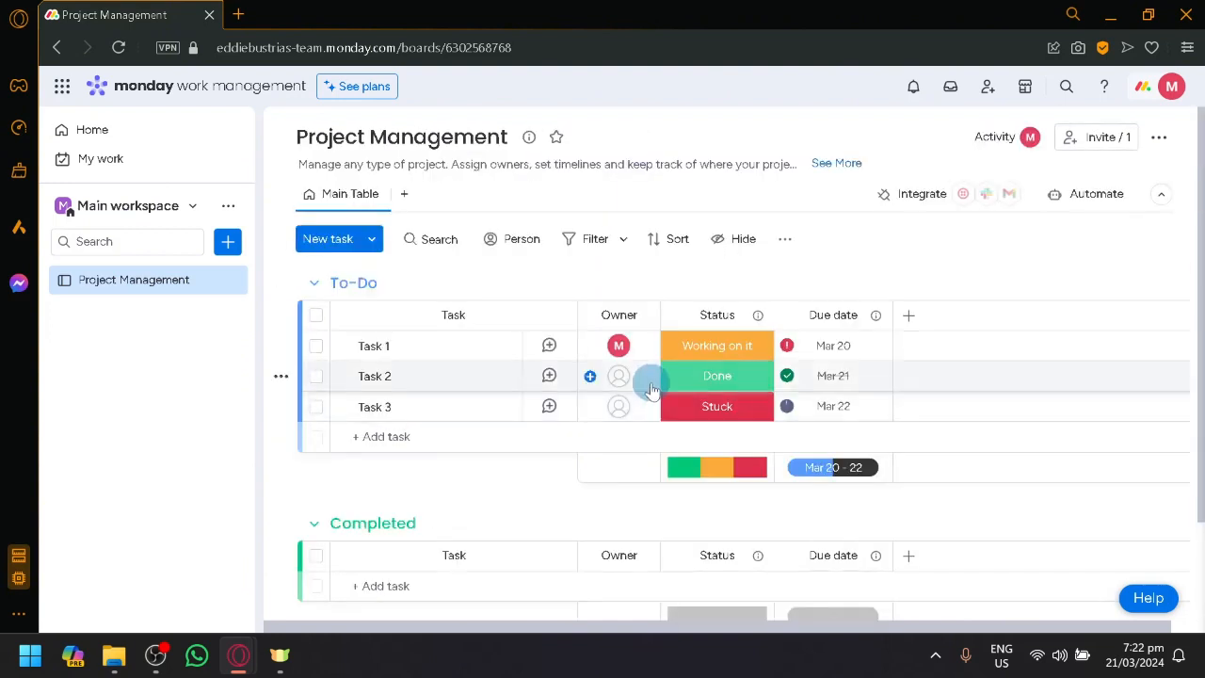
scroll(821, 243, "down", 2)
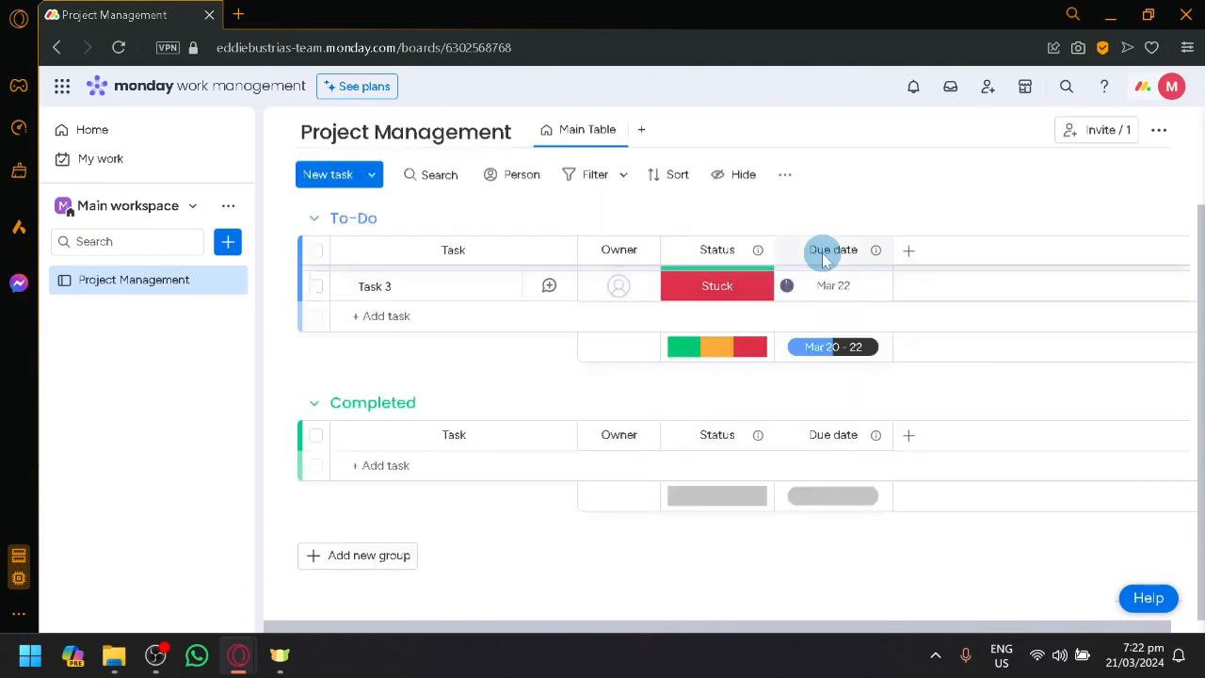
scroll(834, 259, "up", 2)
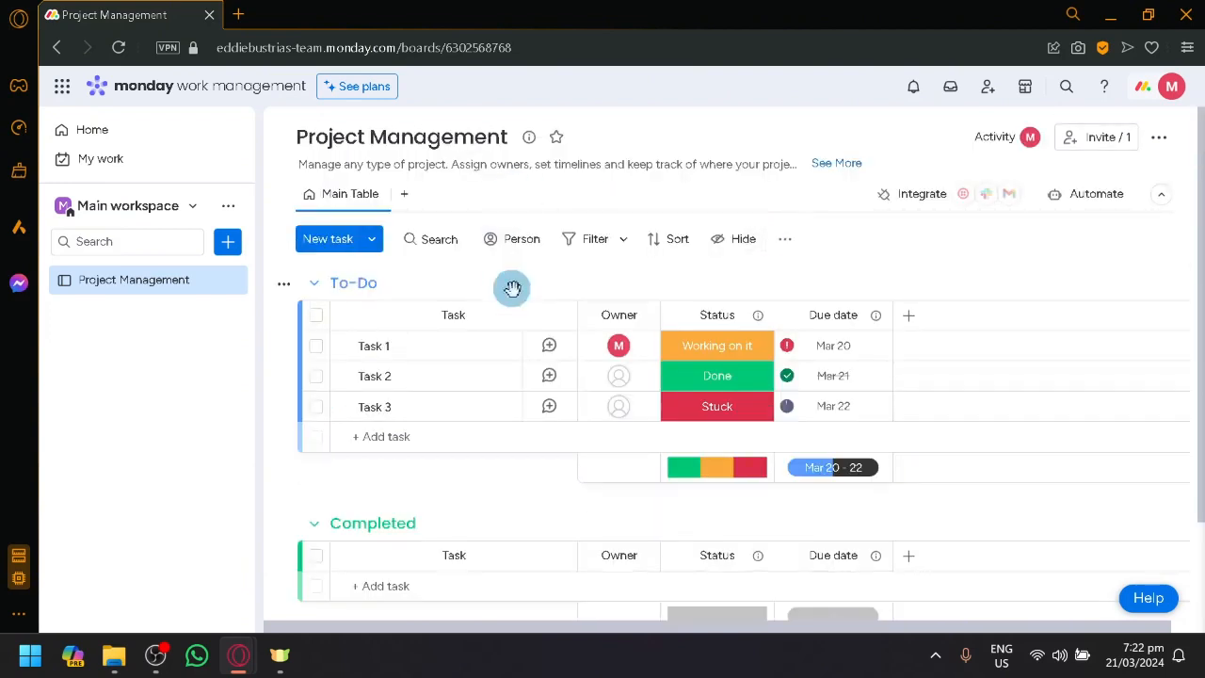
scroll(942, 358, "down", 2)
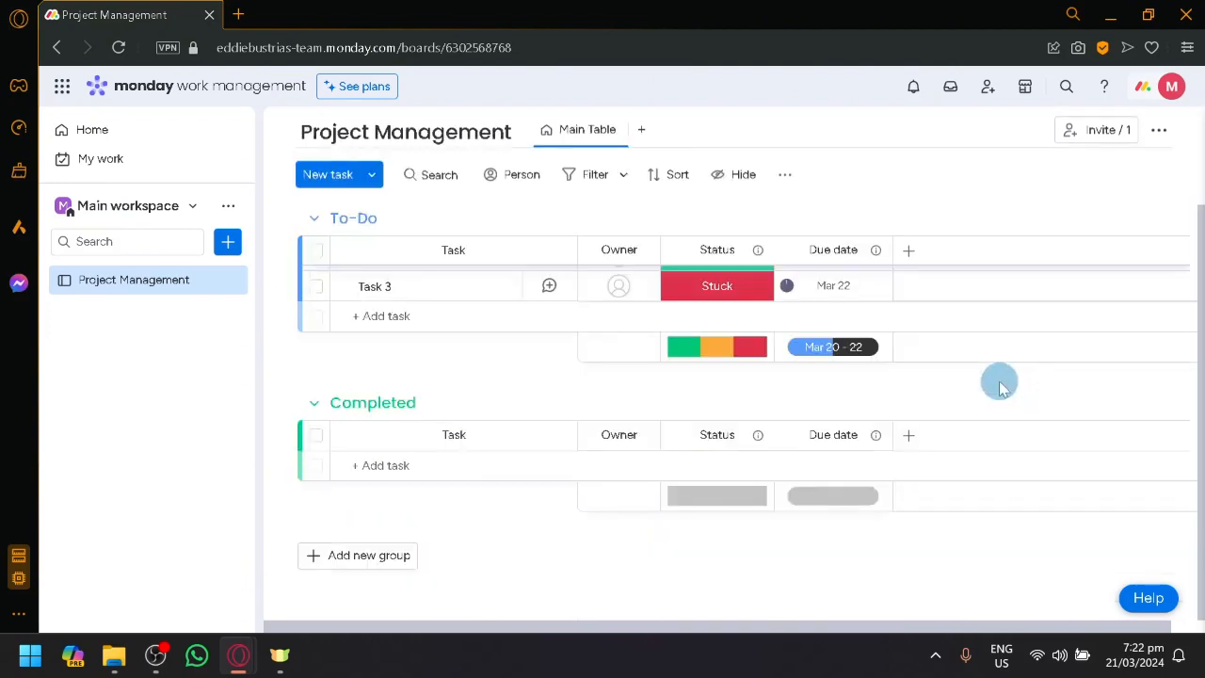
scroll(998, 381, "up", 2)
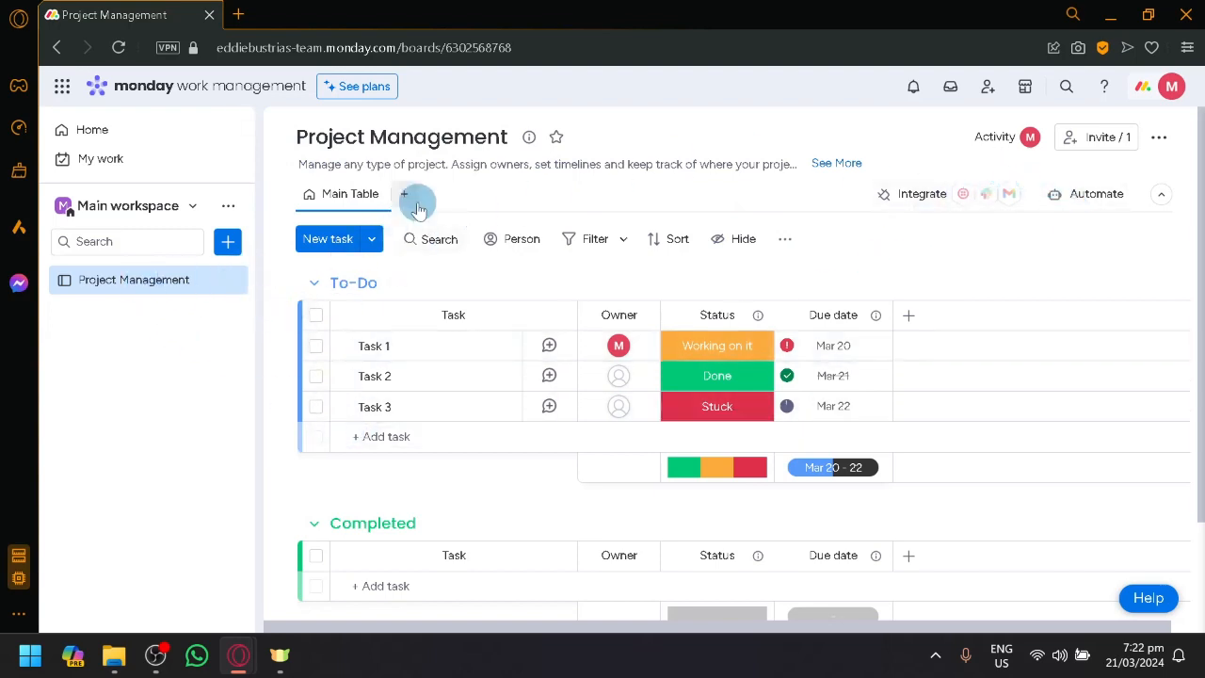
scroll(1167, 376, "down", 2)
scroll(1135, 457, "up", 2)
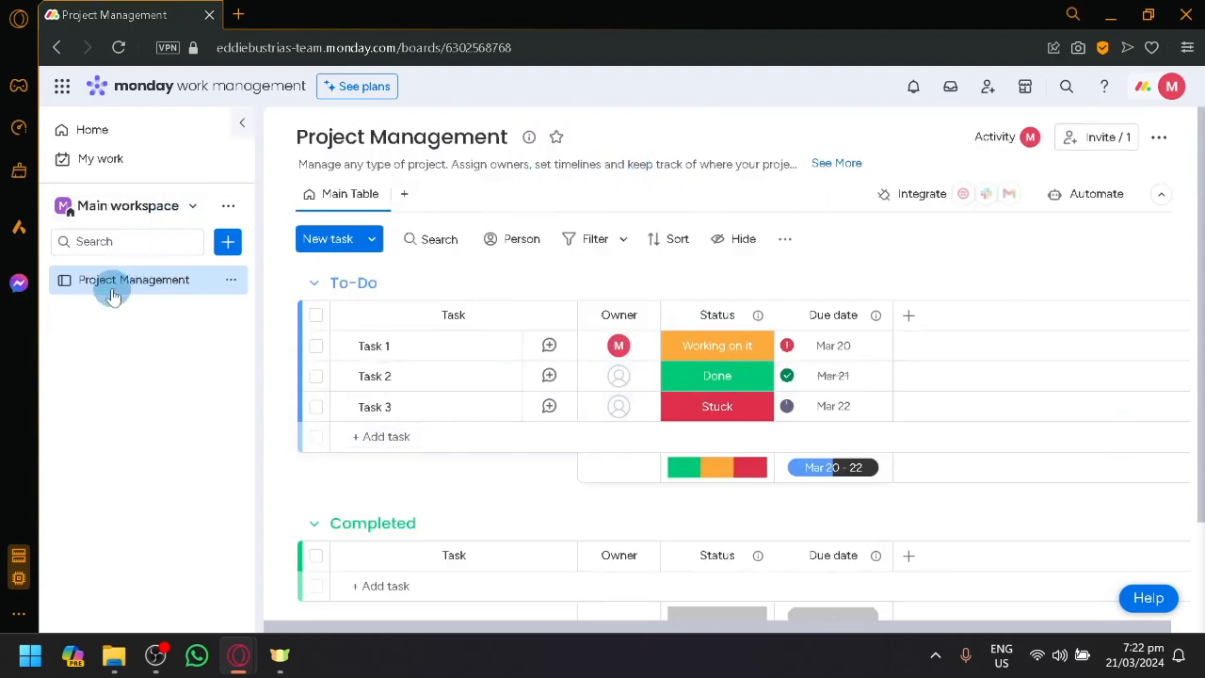
- Rename the Project Management board as "Real estate business"
left_click(399, 136)
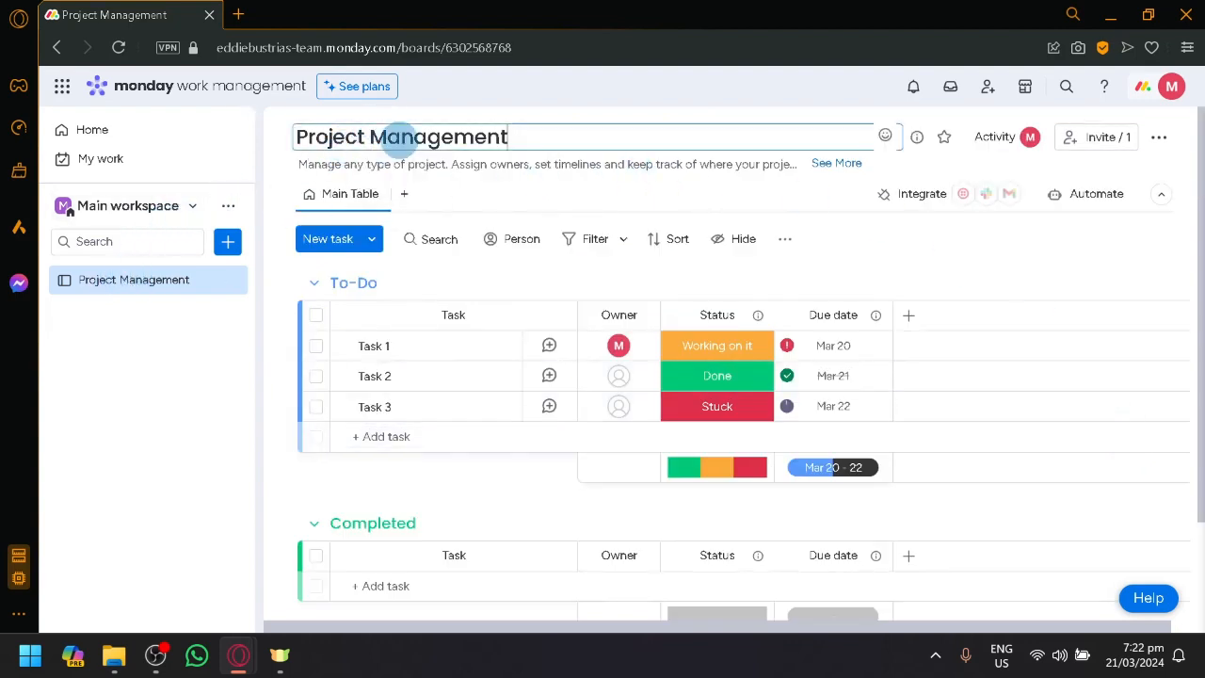
key("ctrl+a")
type("Re")
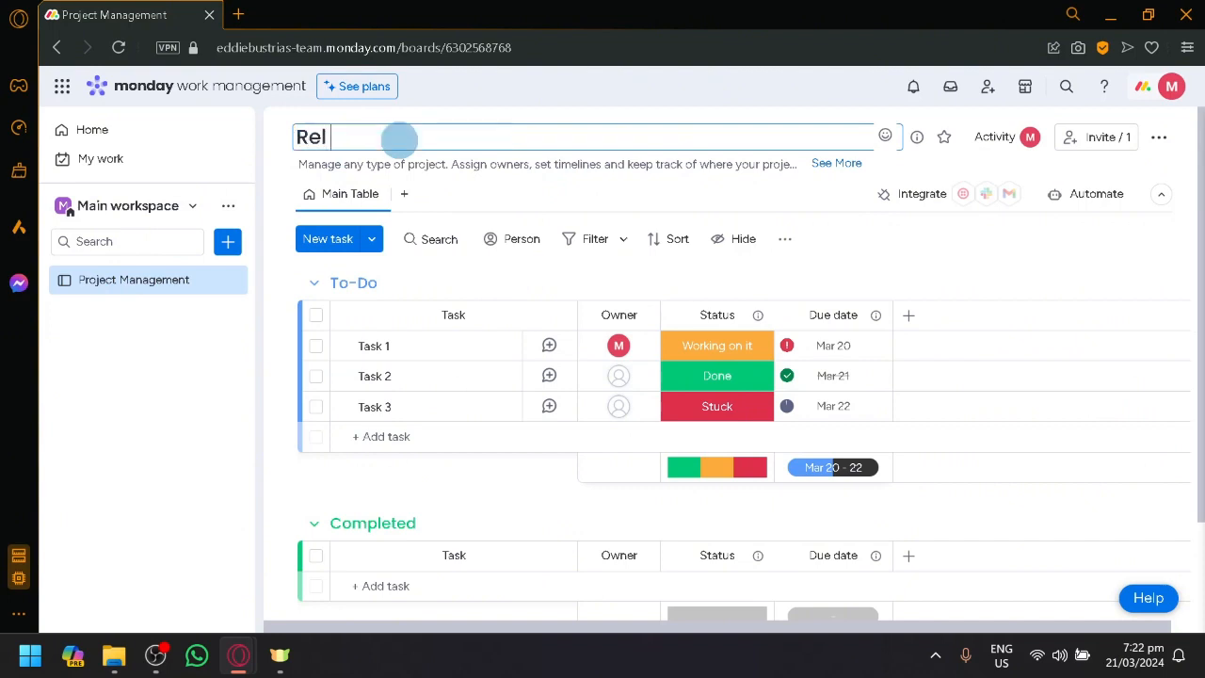
type("al estate business")
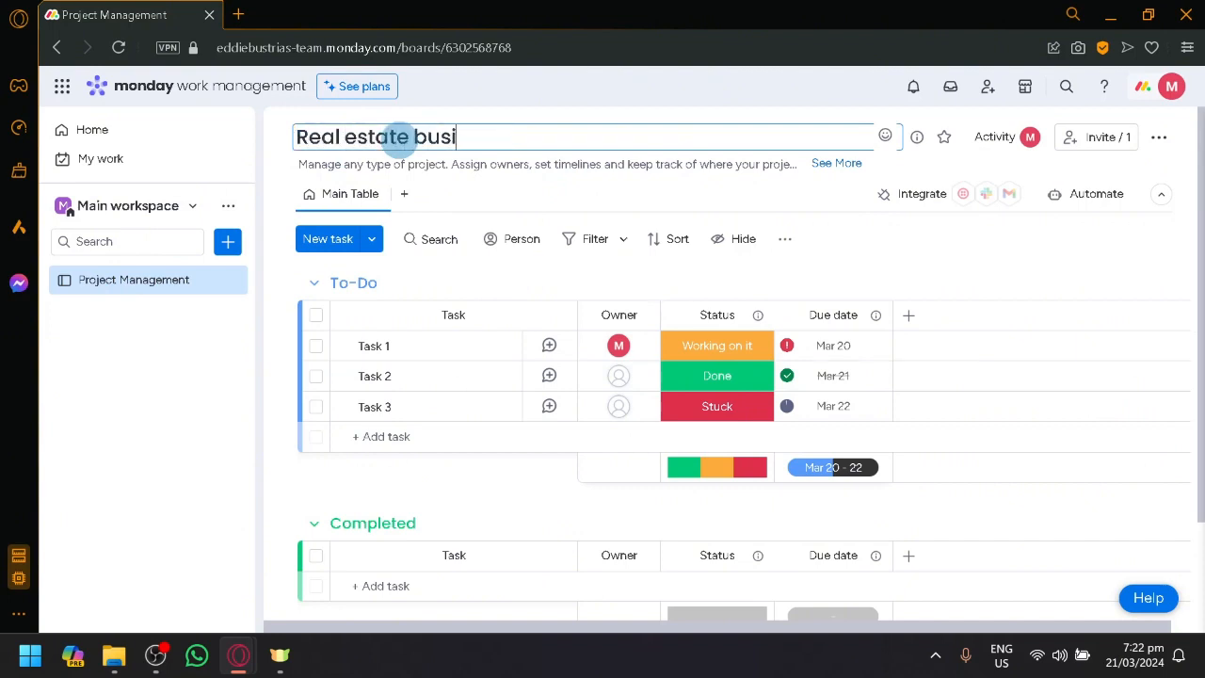
key("Return")
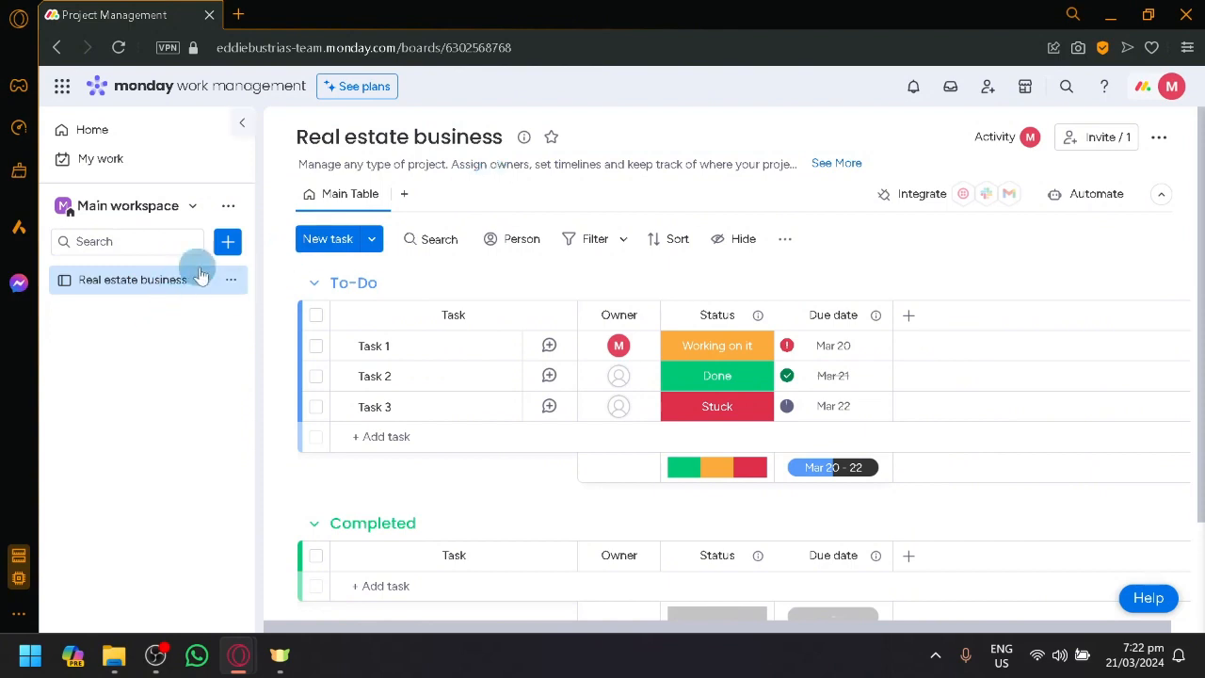
- Create another board in the Main workspace, keeping its default name
left_click(228, 247)
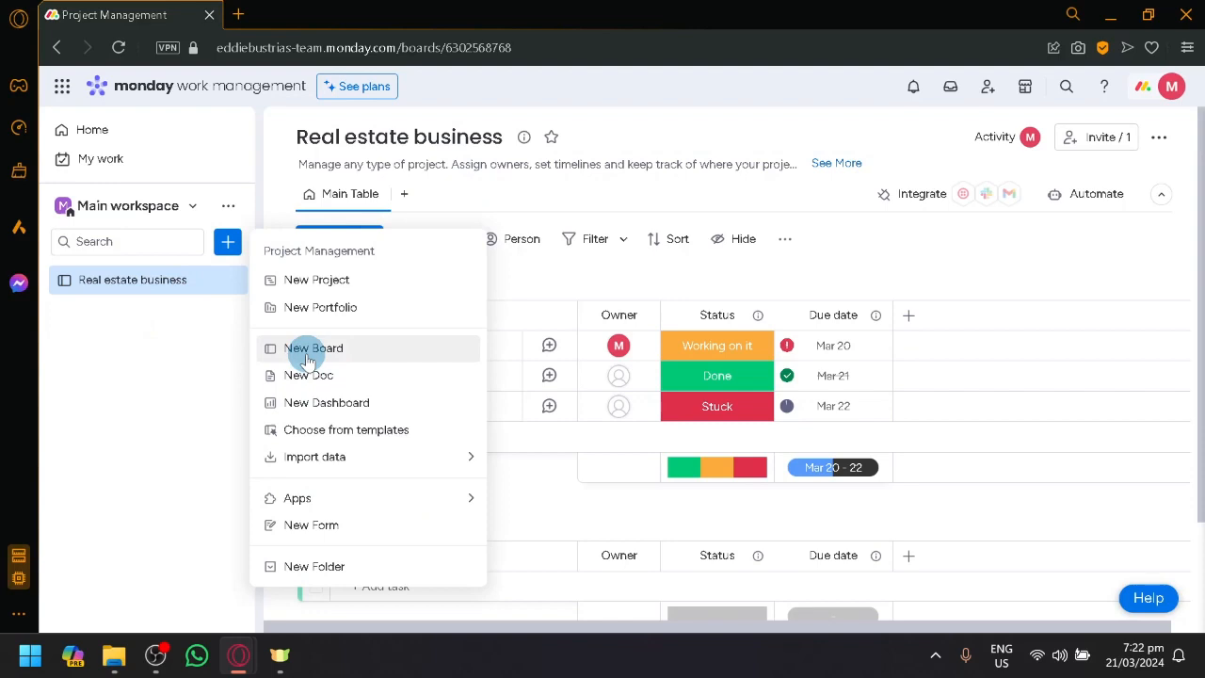
left_click(309, 362)
left_click(785, 556)
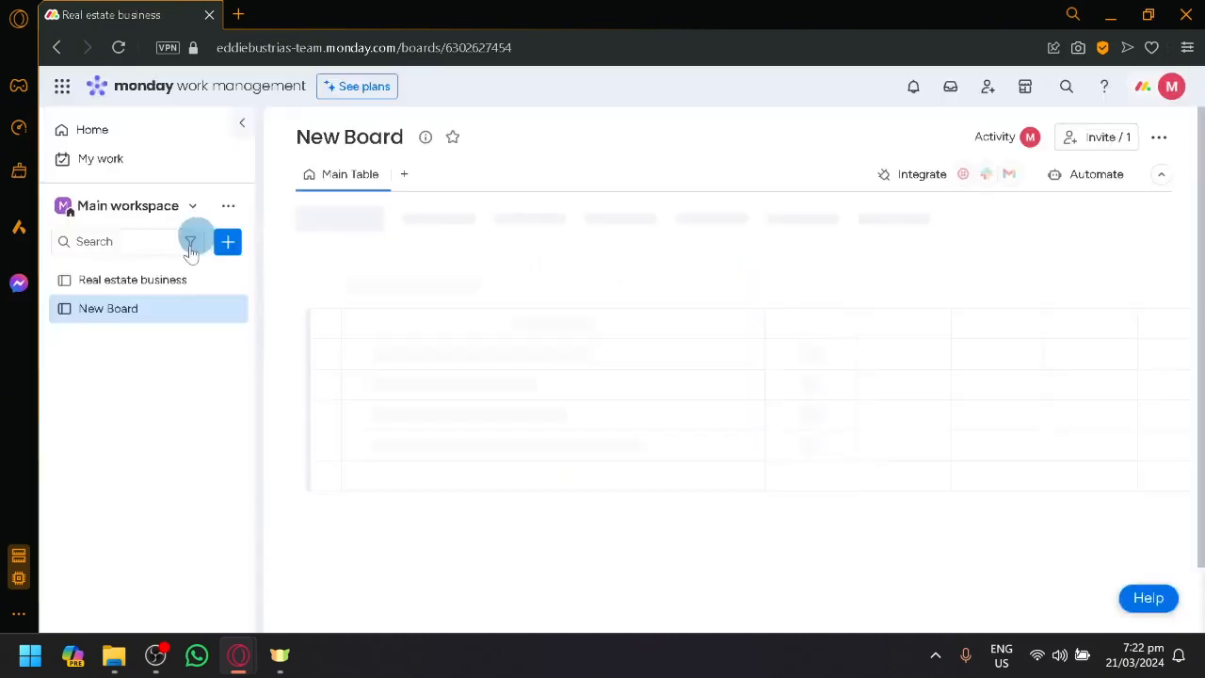
- Return to the Real estate business board and examine its To-Do and Completed groups with their columns
scroll(99, 285, "up", 5)
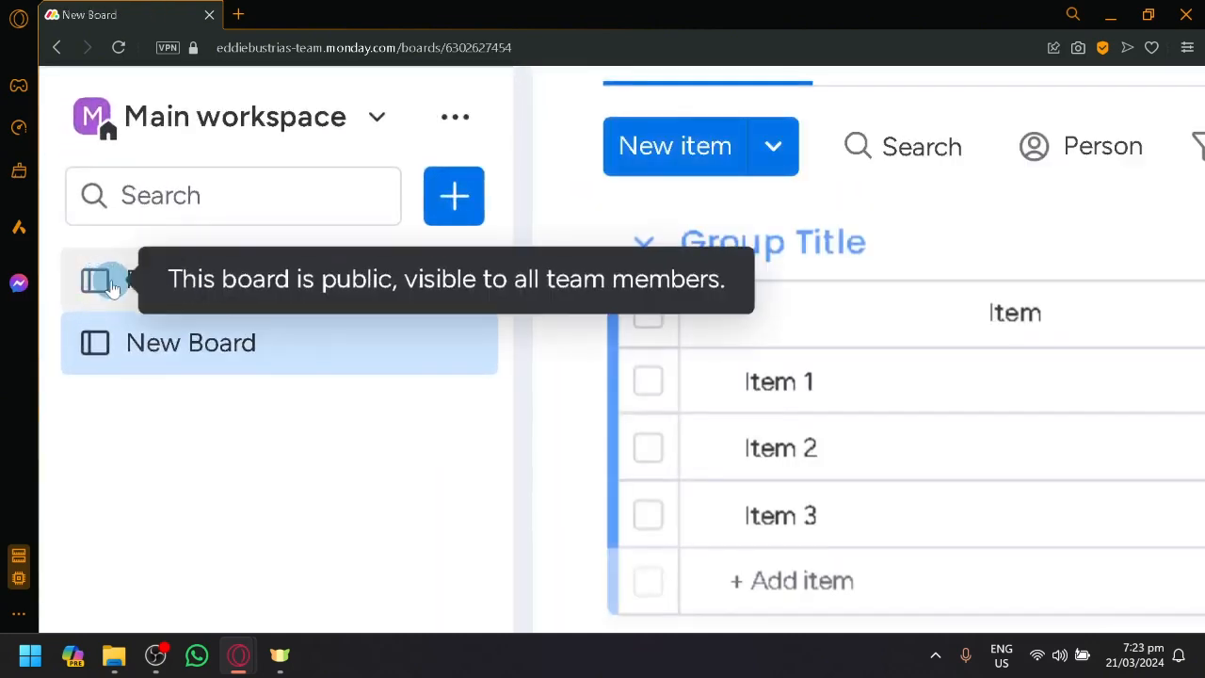
left_click(99, 283)
scroll(234, 441, "down", 5)
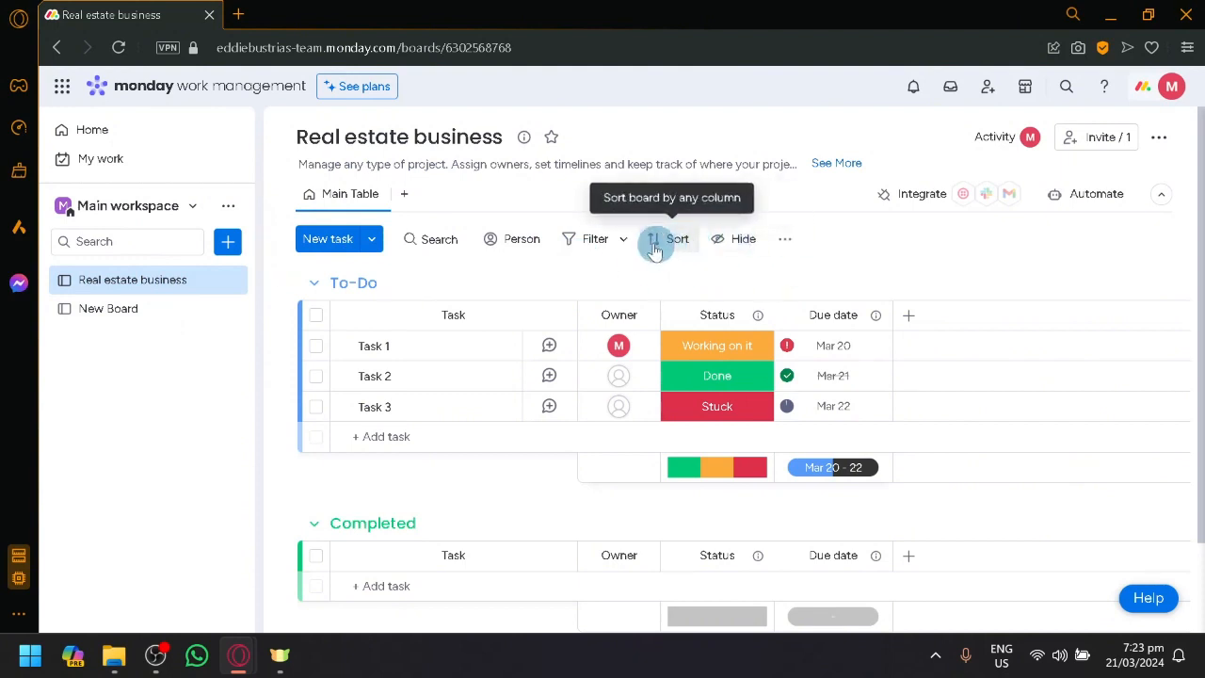
scroll(926, 269, "down", 2)
scroll(979, 311, "up", 2)
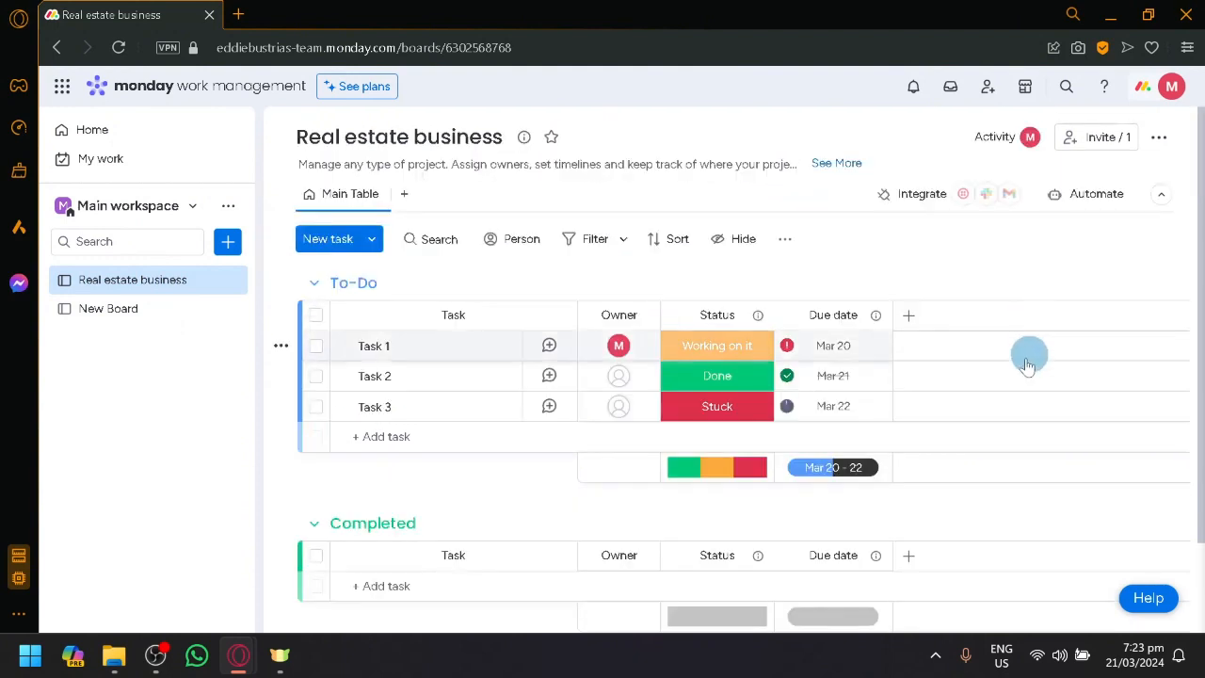
scroll(1004, 366, "down", 2)
scroll(1000, 366, "up", 2)
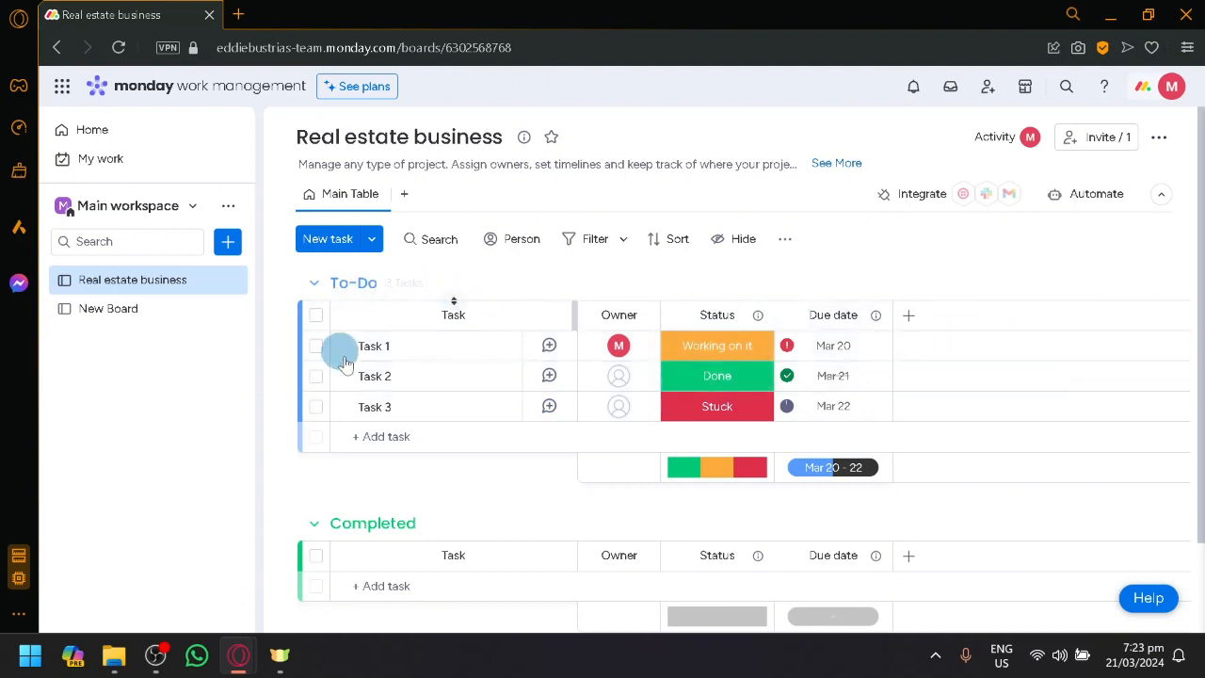
scroll(941, 424, "down", 1)
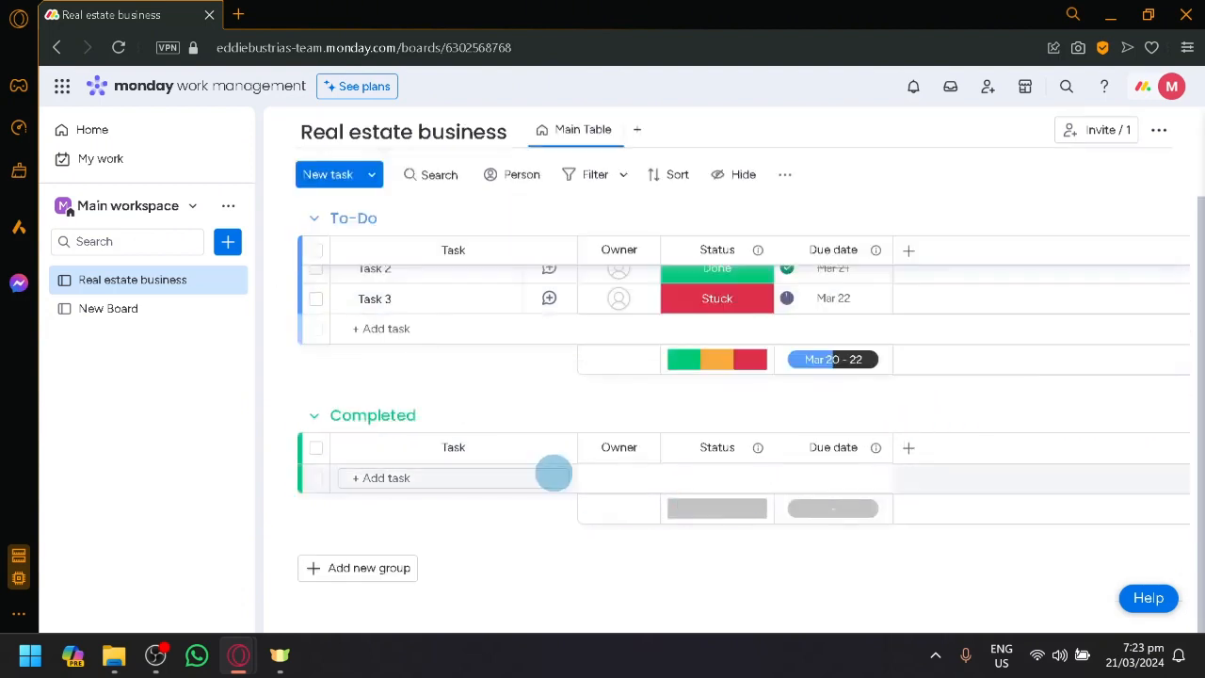
scroll(489, 396, "up", 1)
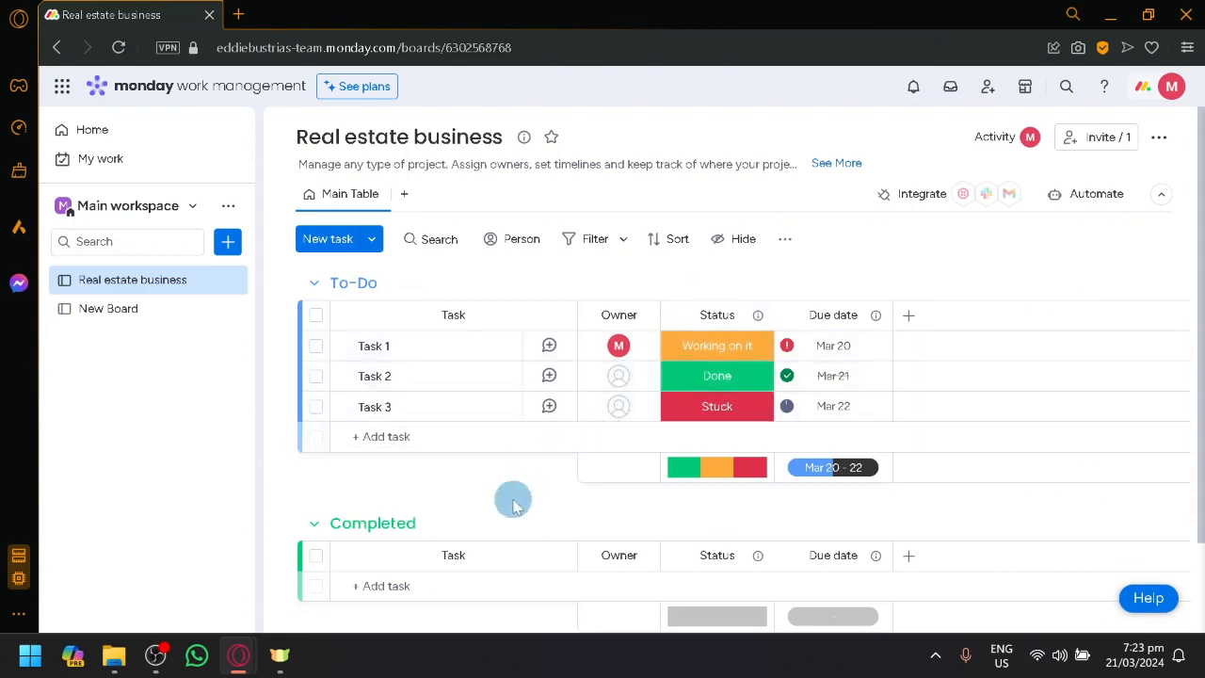
scroll(512, 497, "down", 1)
scroll(514, 479, "up", 1)
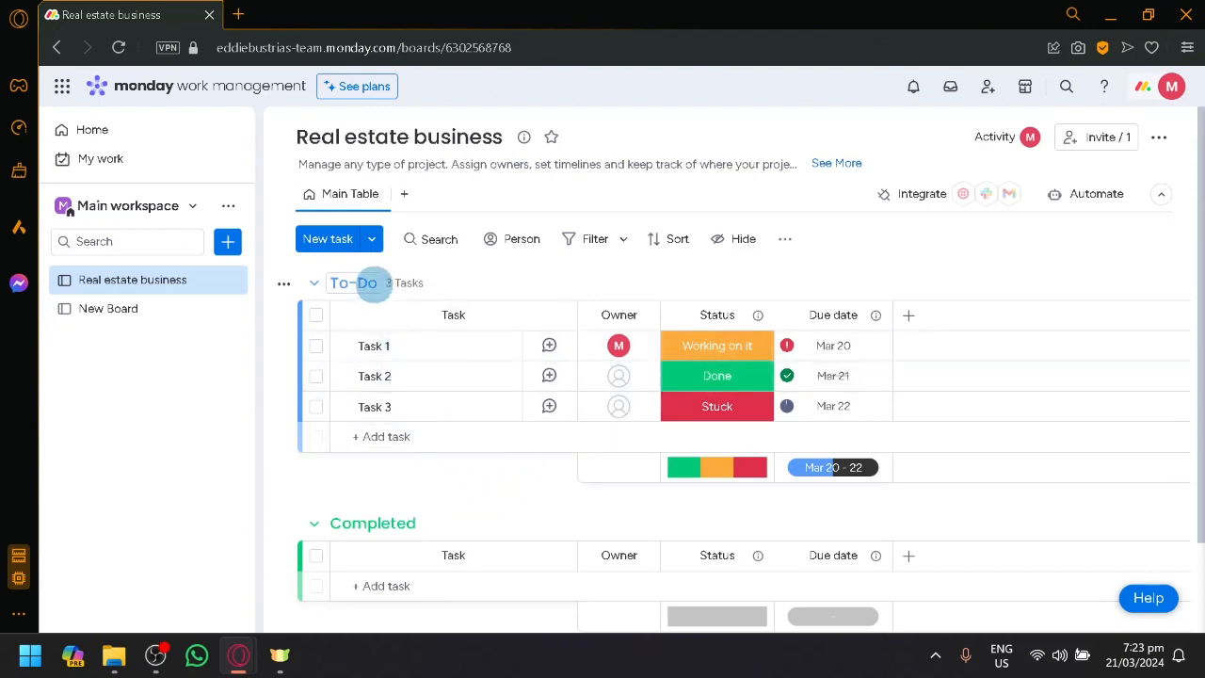
- Rename the To-Do group as "Properties"
left_click(374, 282)
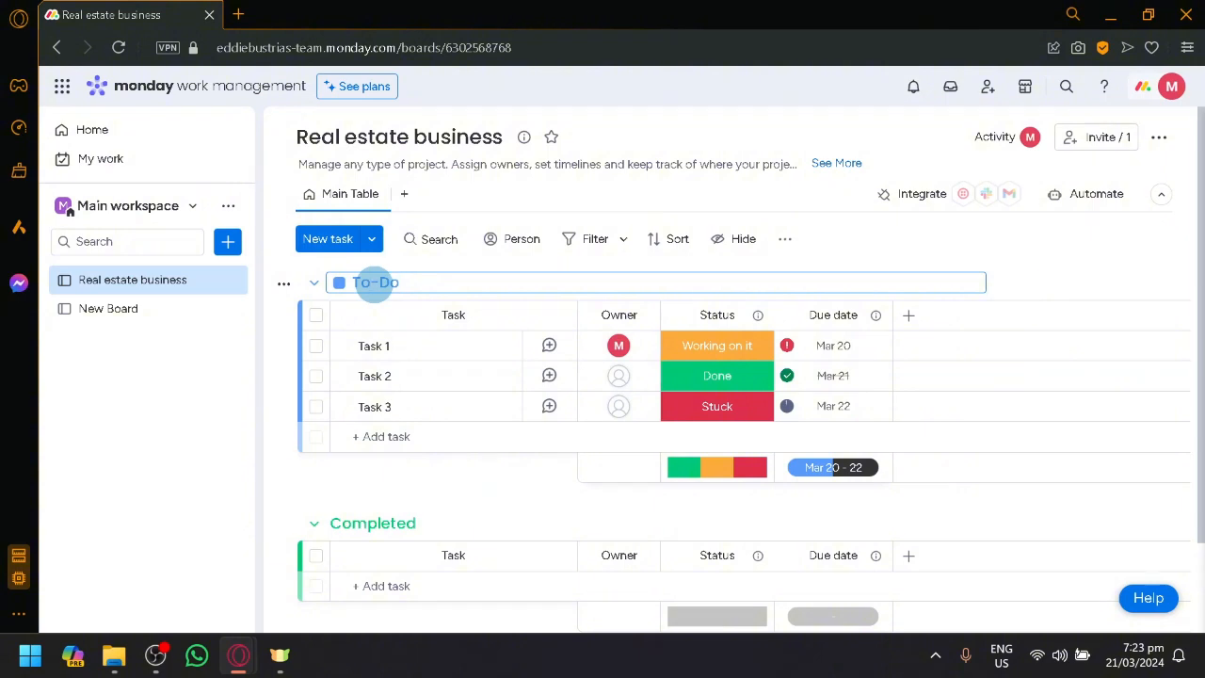
triple_click(374, 285)
type("Properties")
left_click(461, 437)
left_click(473, 487)
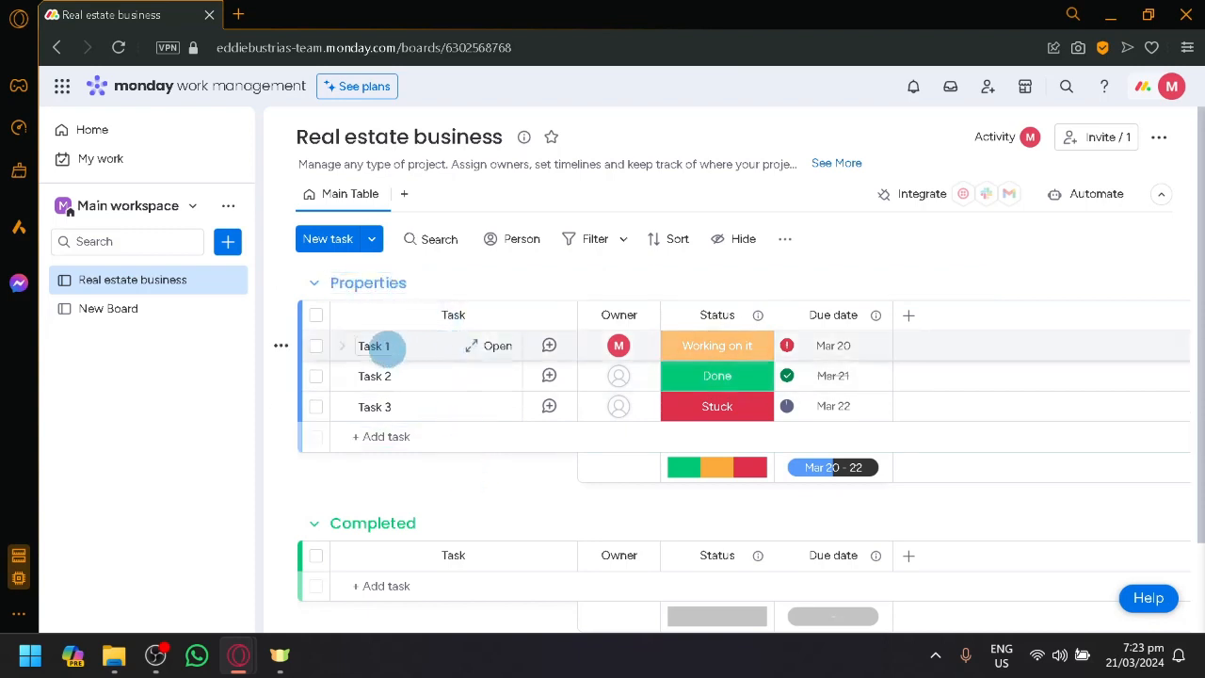
- Rename Task 1 in the Properties group as "Property #1"
left_click(388, 347)
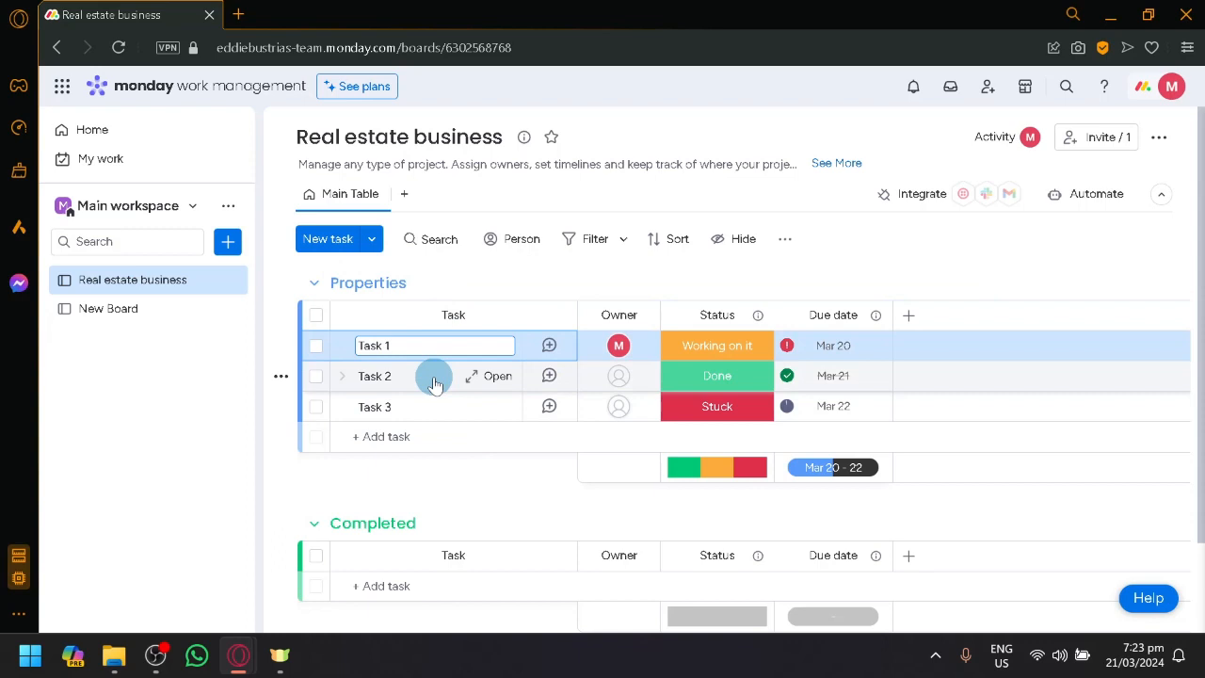
key("ctrl+a")
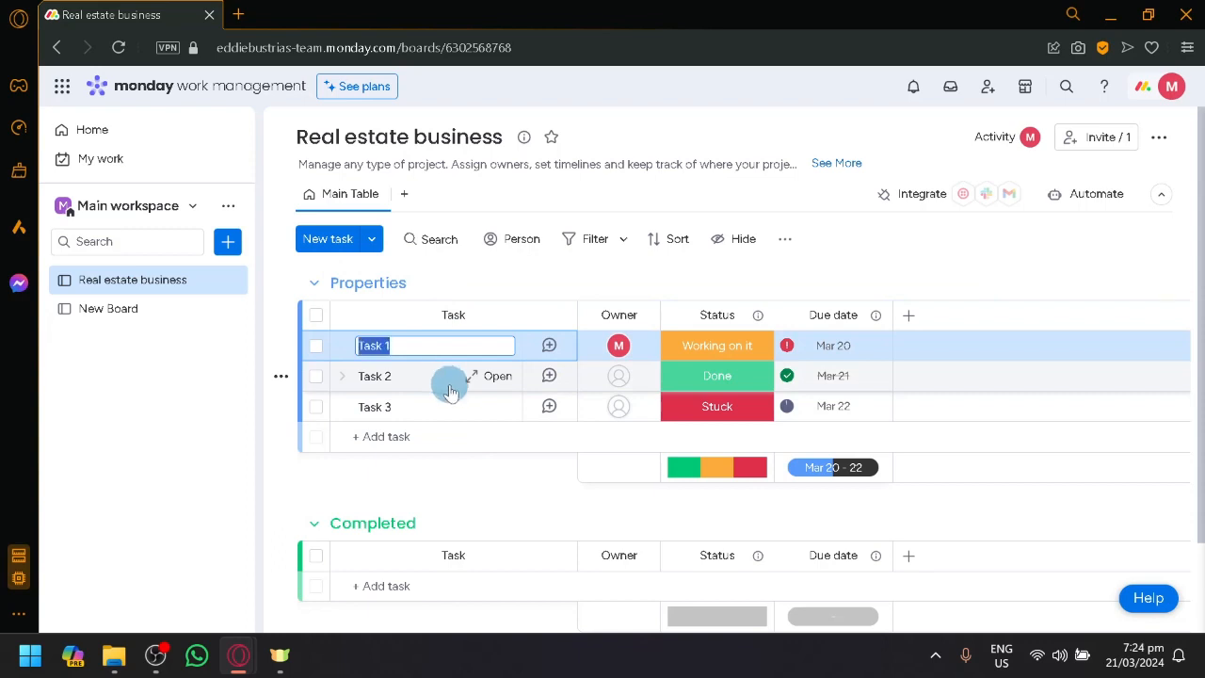
key("BackSpace")
left_click(540, 314)
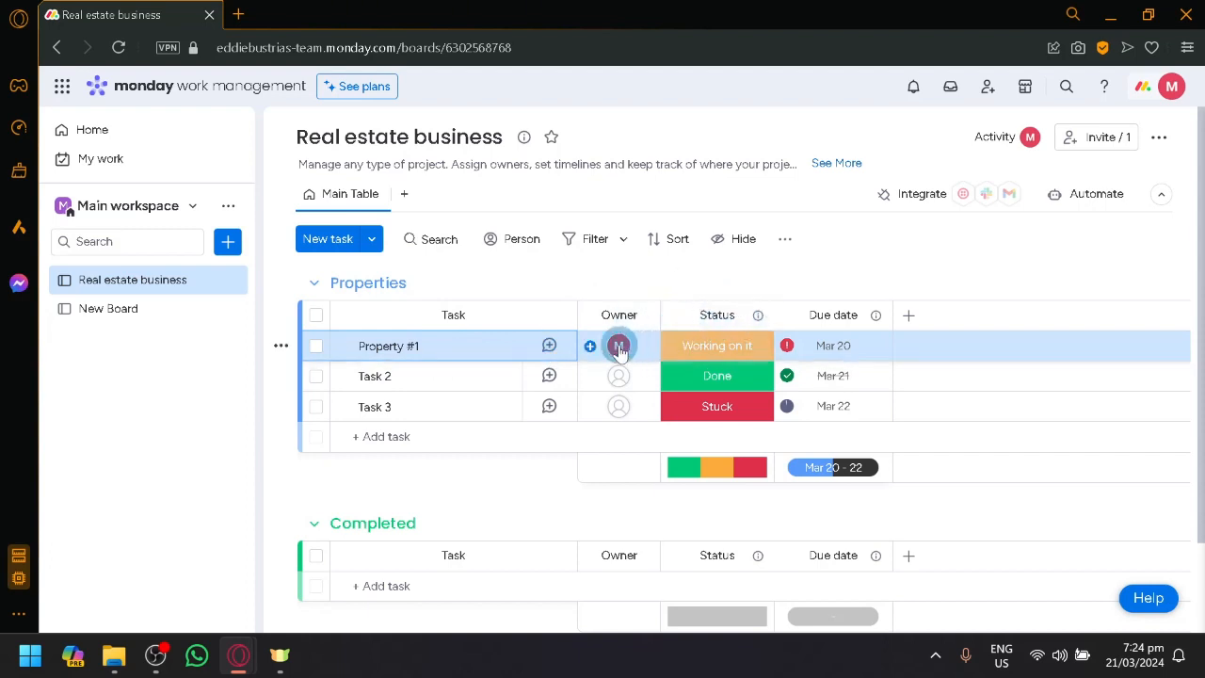
- View the owner assignment options and the updates pane of Property #1, leaving both without changes
mouse_move(618, 350)
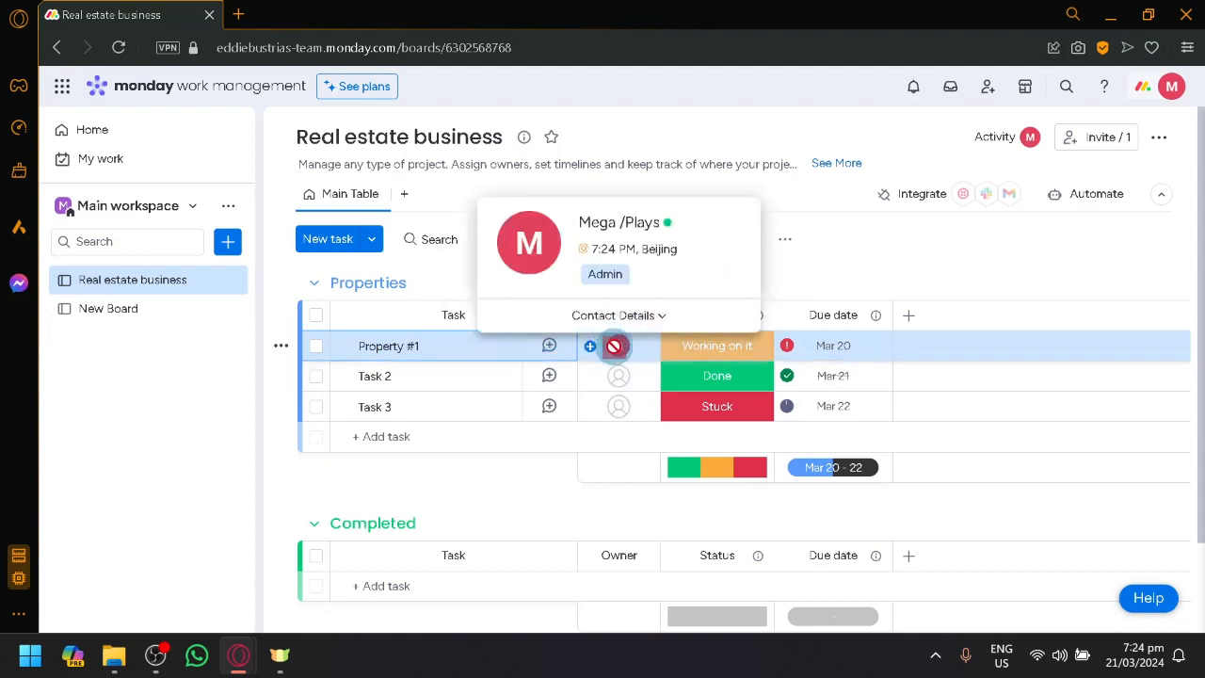
left_click(590, 348)
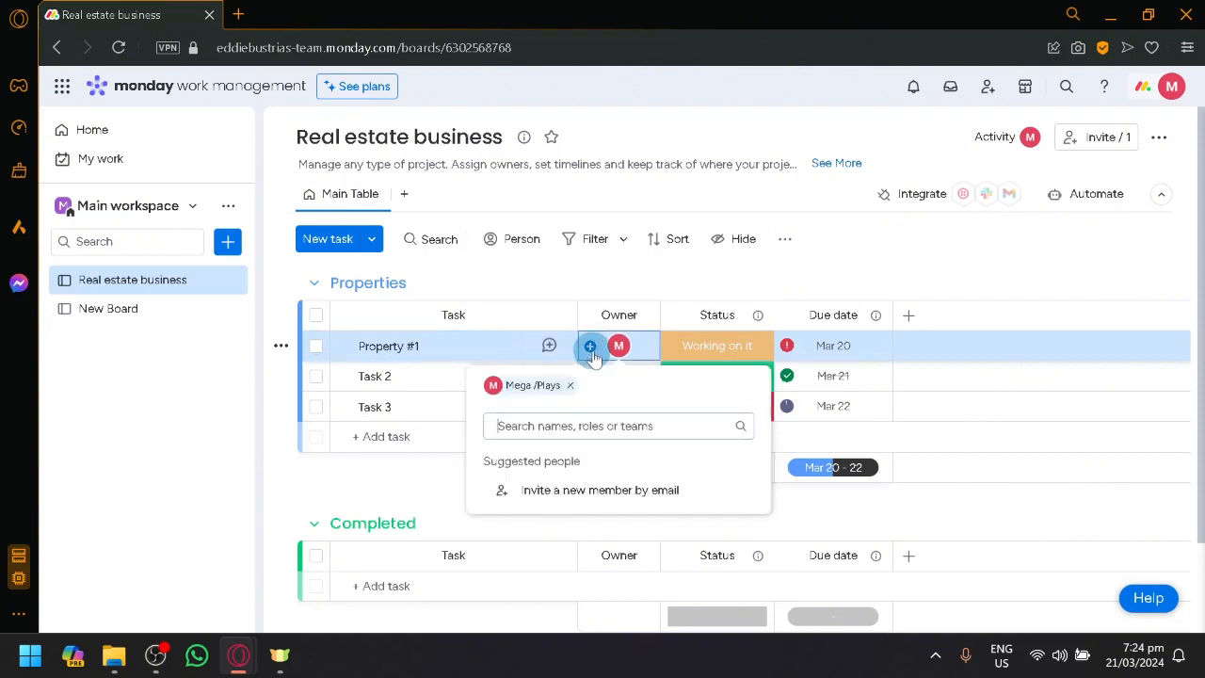
left_click(389, 346)
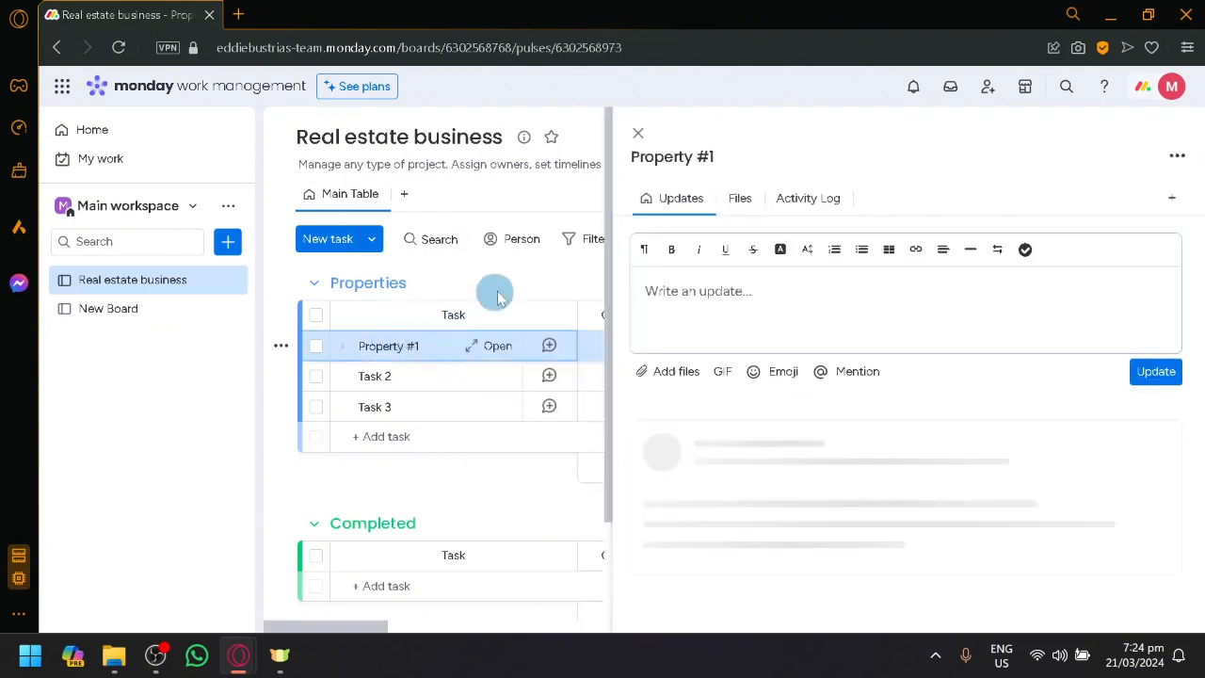
left_click(637, 136)
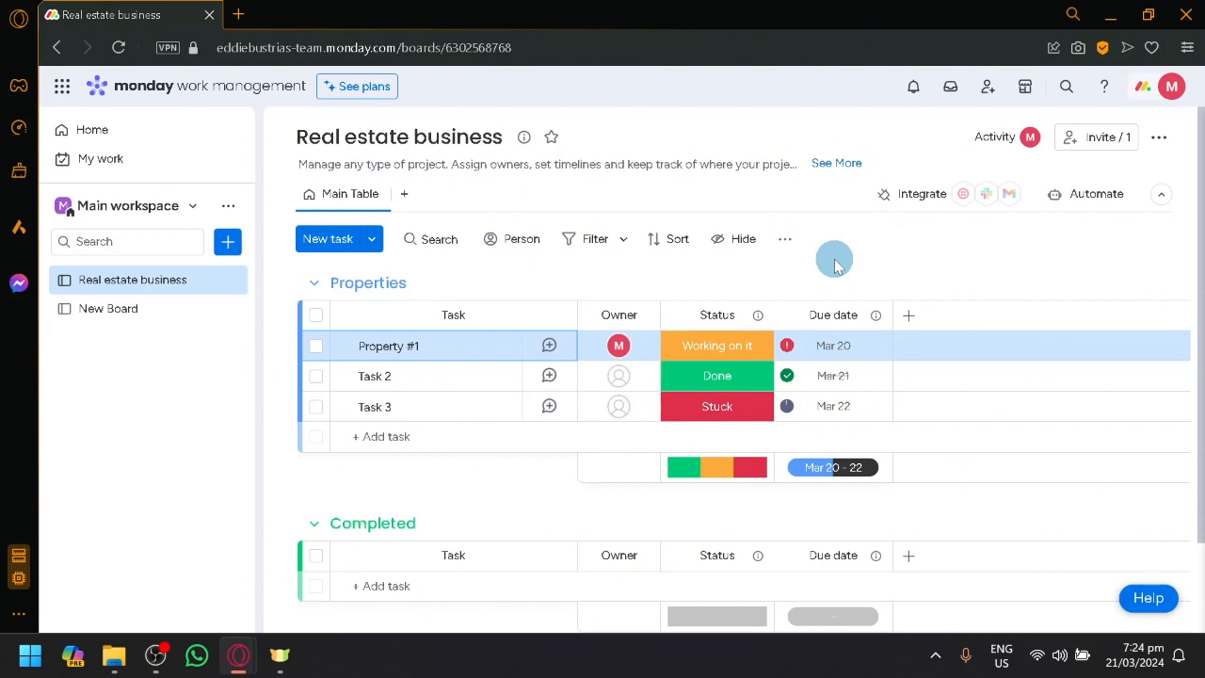
left_click(590, 350)
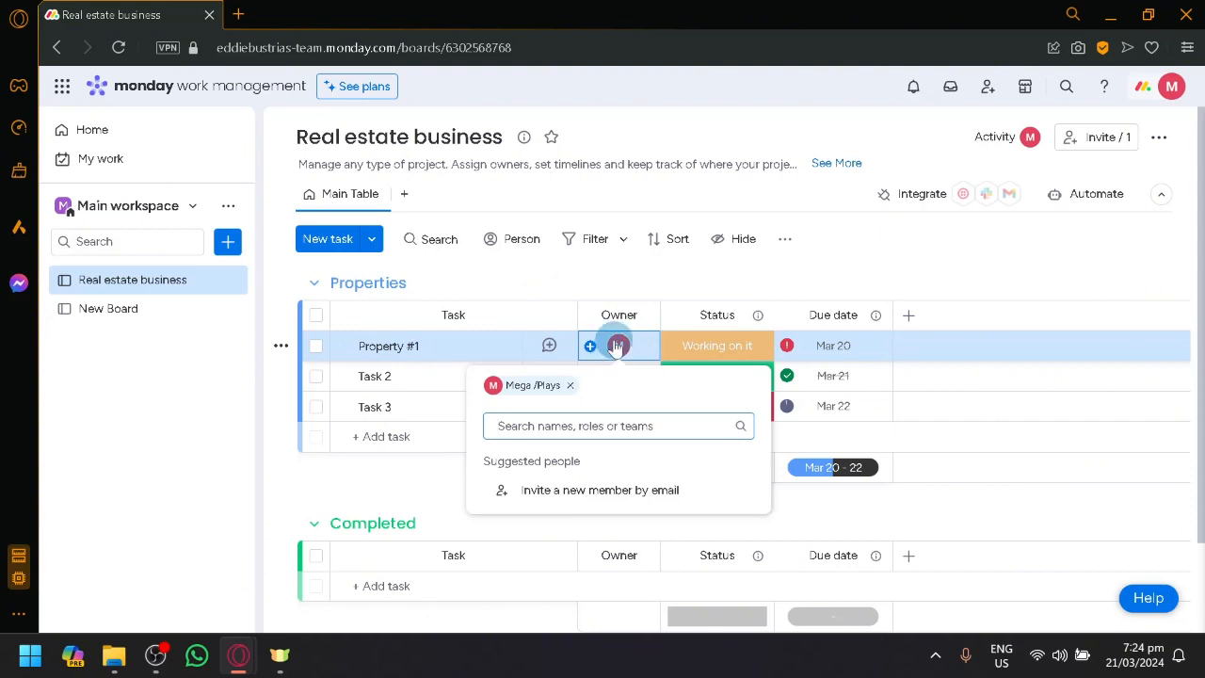
left_click(627, 287)
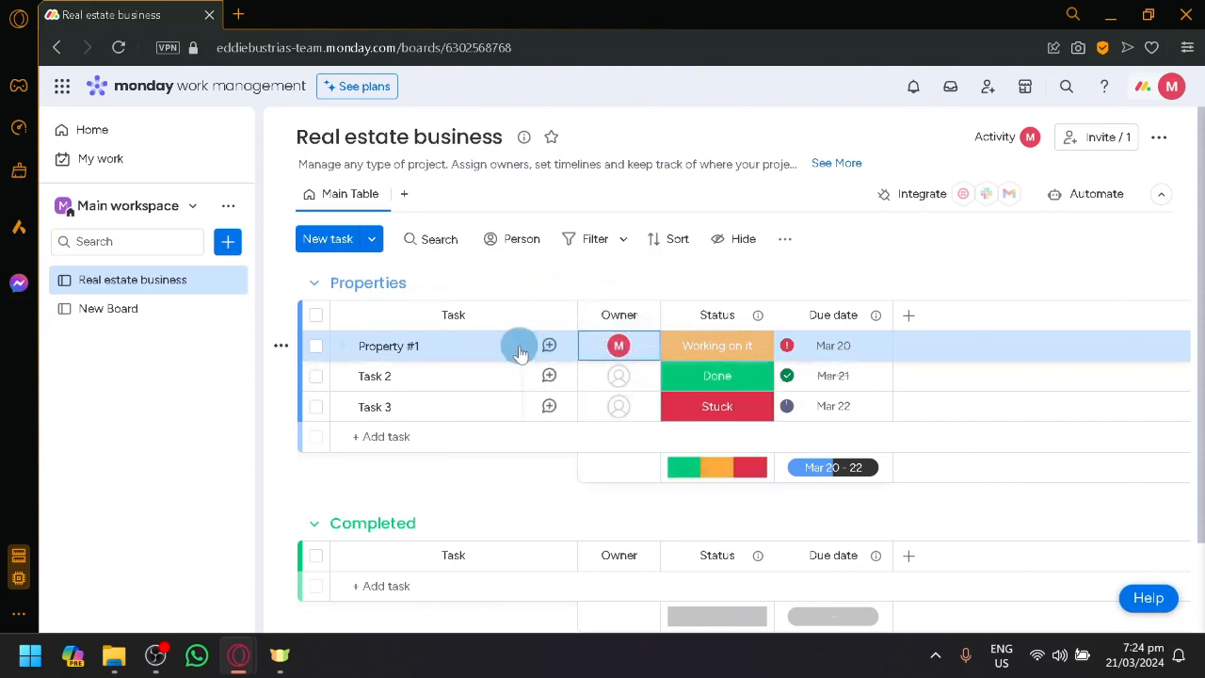
- Rename the Done status label as "Negotiating" and set Property #1's status to Negotiating
left_click(728, 361)
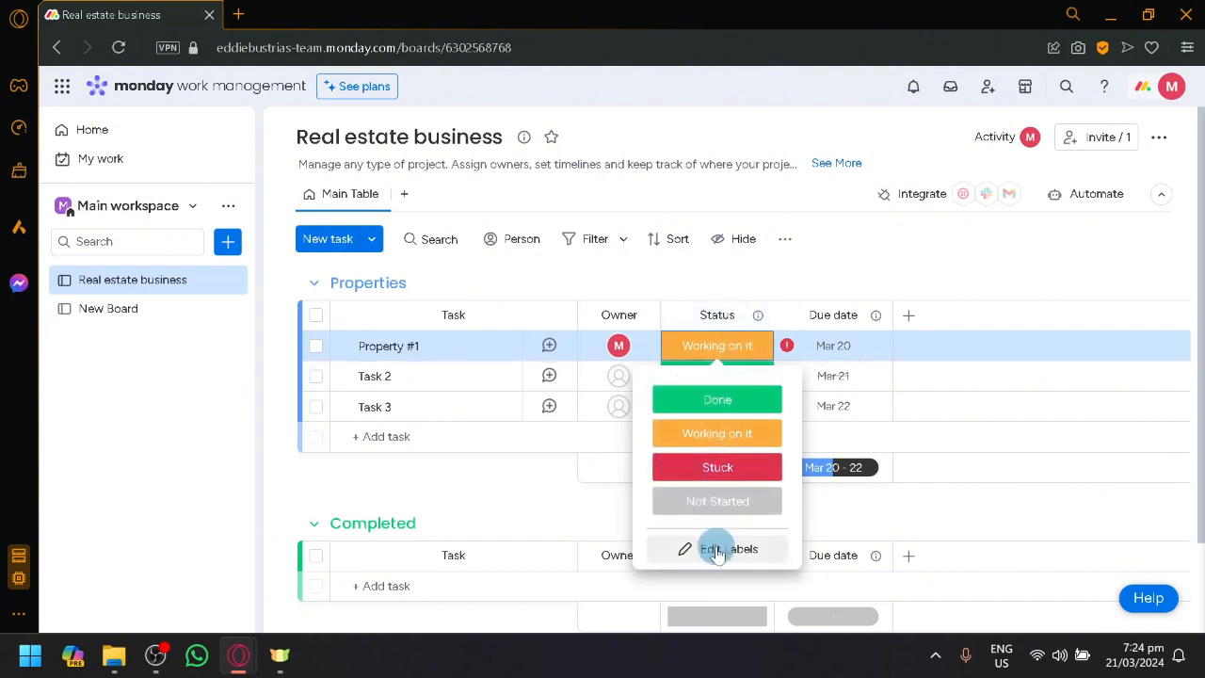
left_click(719, 553)
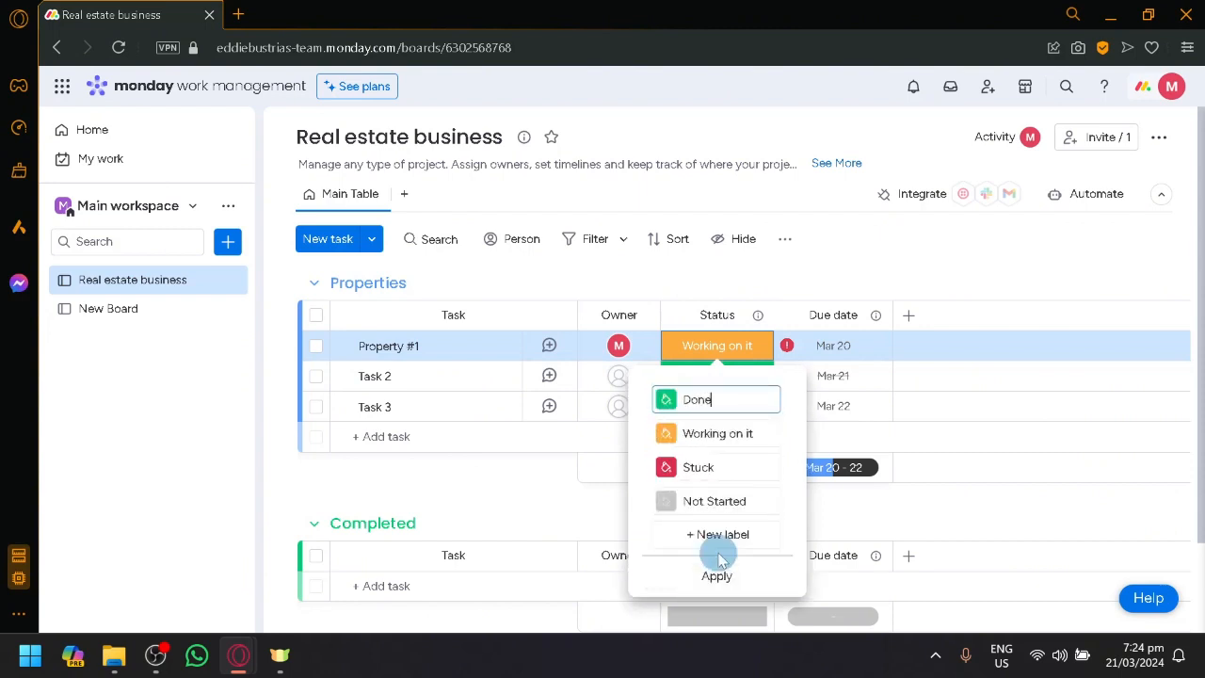
left_click_drag(721, 398, 690, 398)
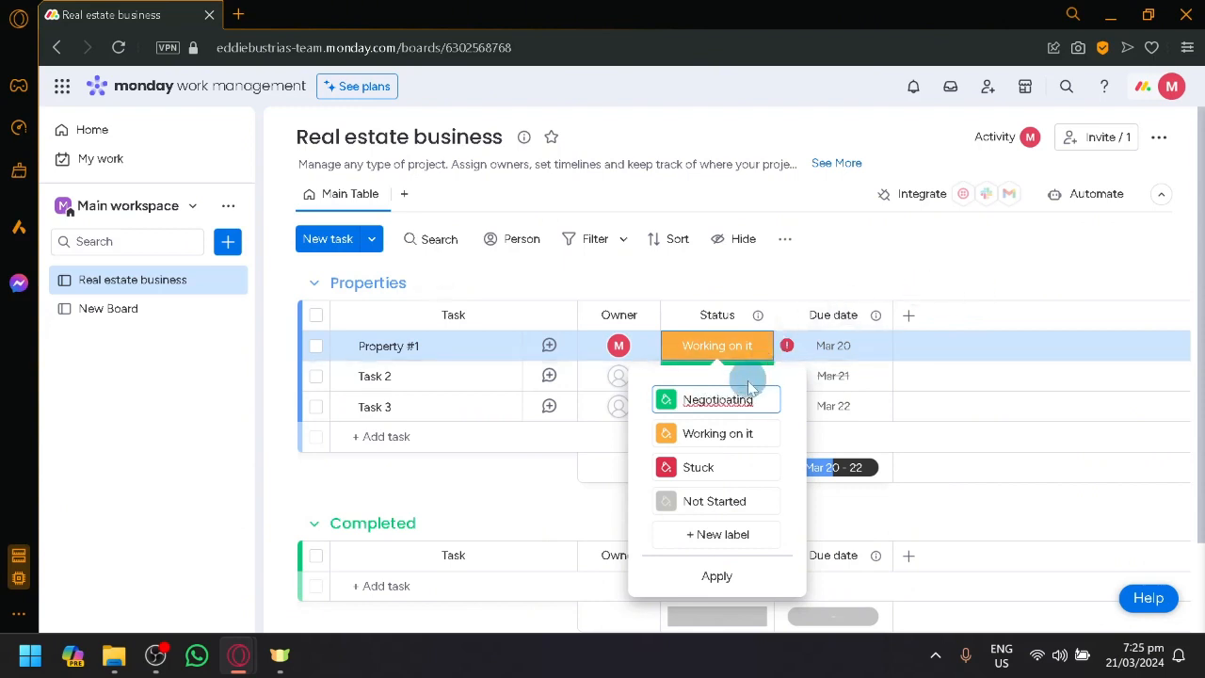
double_click(731, 399)
right_click(732, 399)
left_click(809, 161)
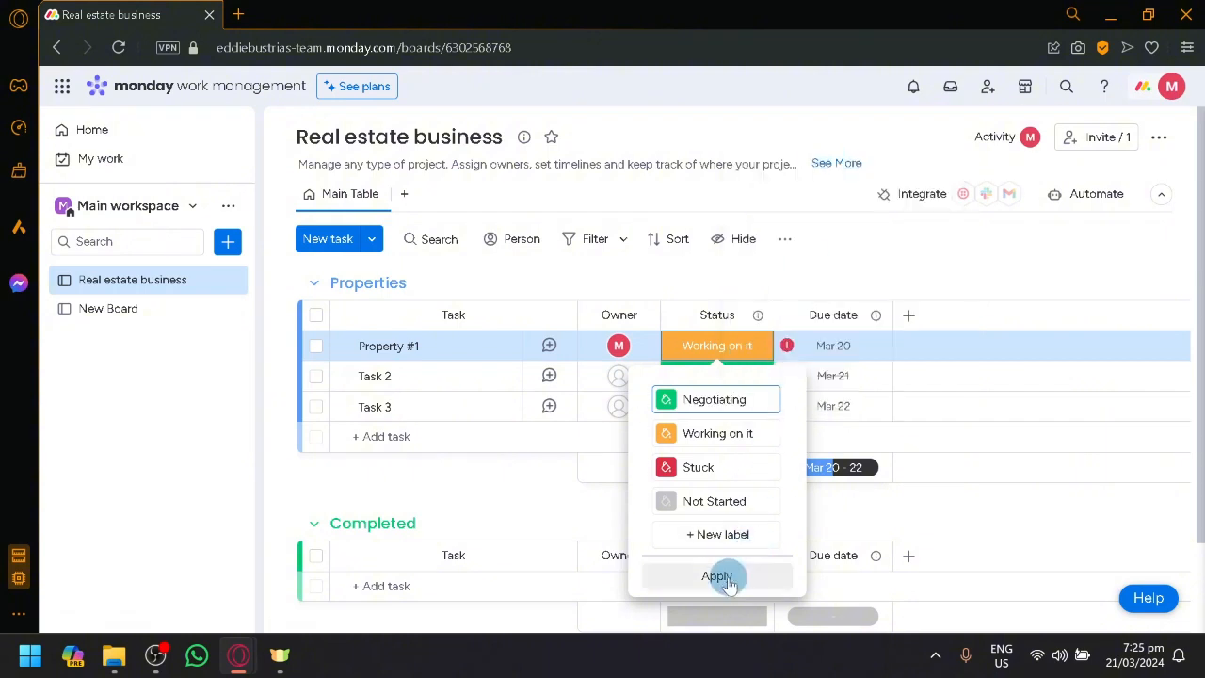
left_click(718, 575)
left_click(728, 405)
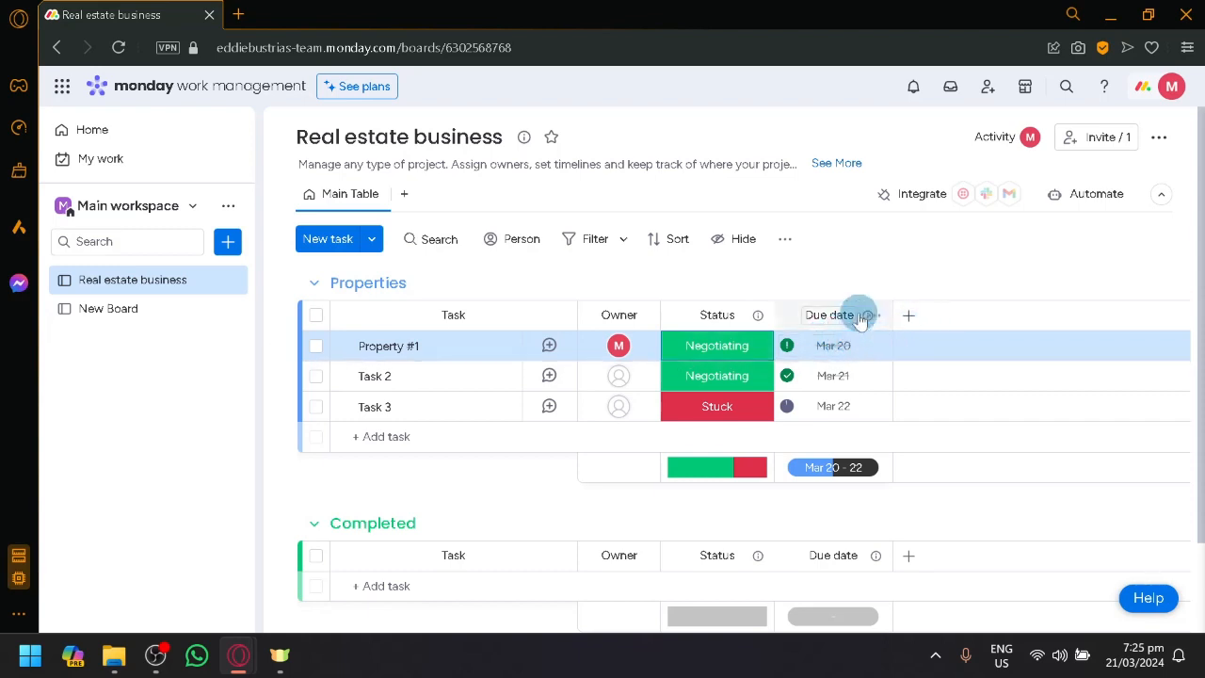
- Add a Text column after Due date, leaving Property #1's text cell empty
left_click(910, 316)
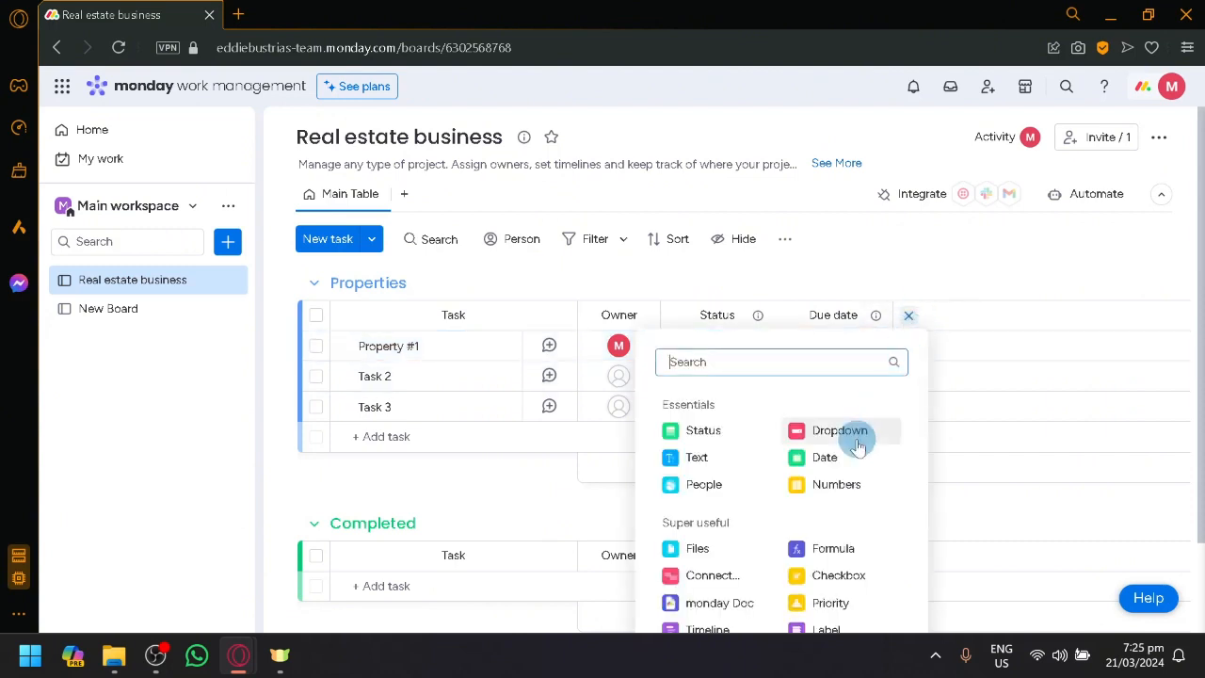
left_click(1017, 299)
scroll(969, 291, "down", 1)
left_click(922, 264)
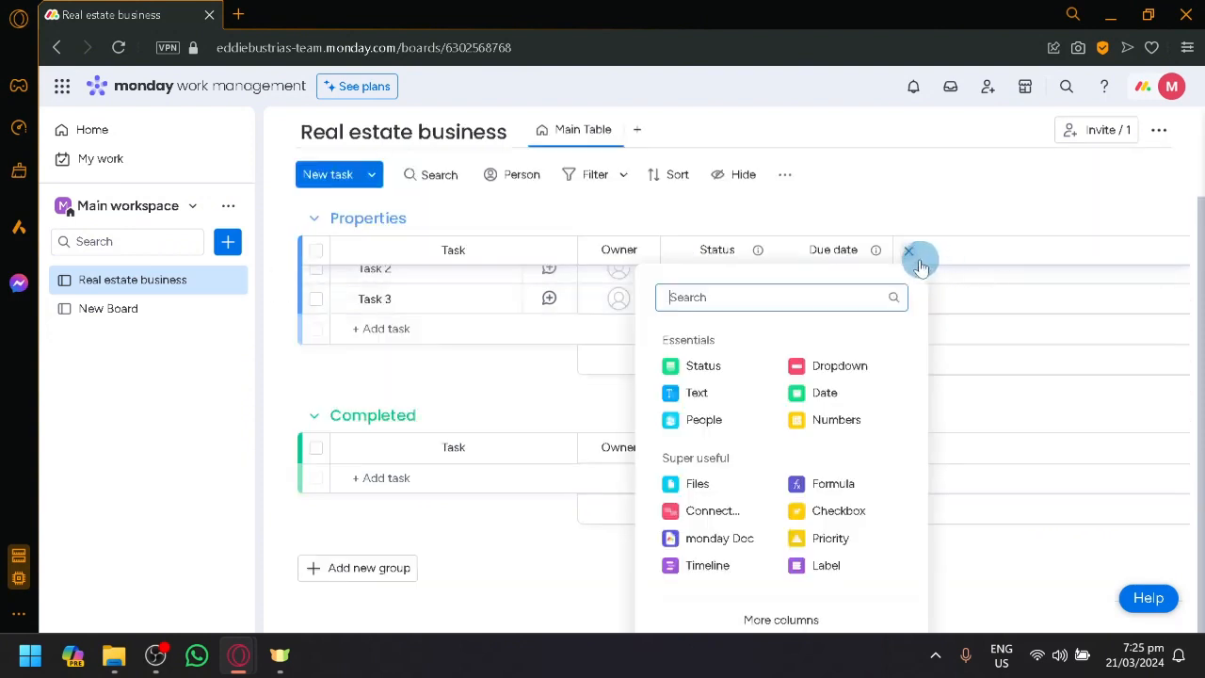
left_click(732, 403)
scroll(1023, 430, "up", 1)
left_click(944, 341)
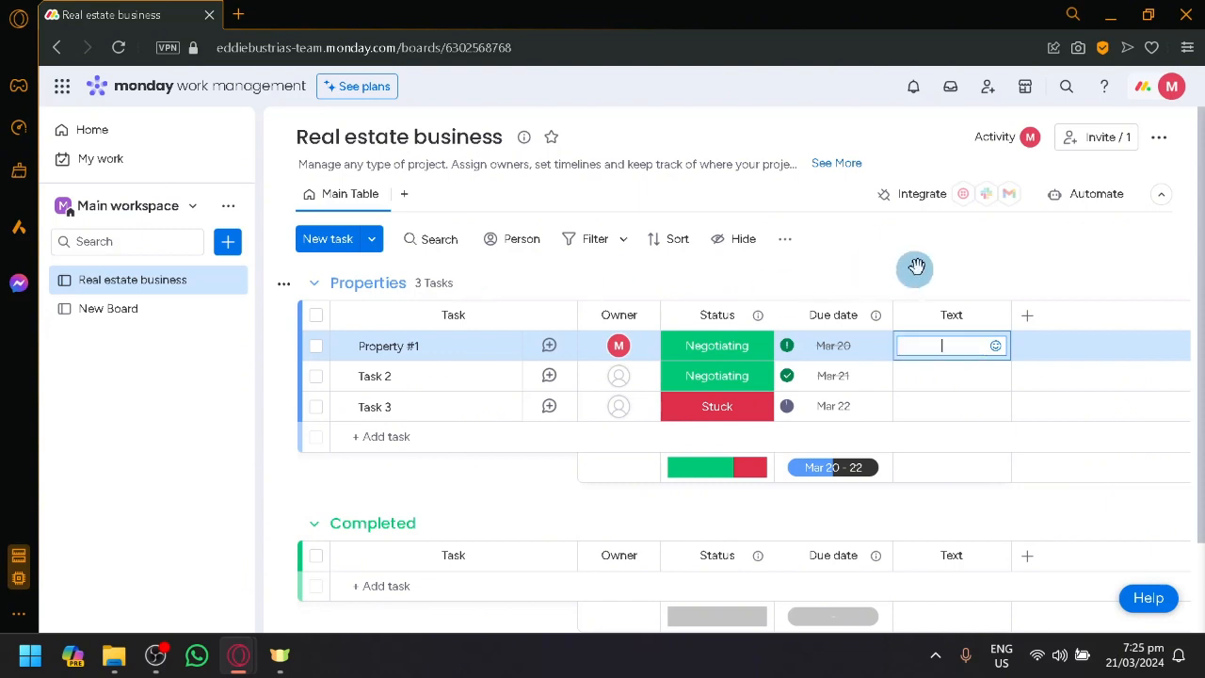
left_click(995, 277)
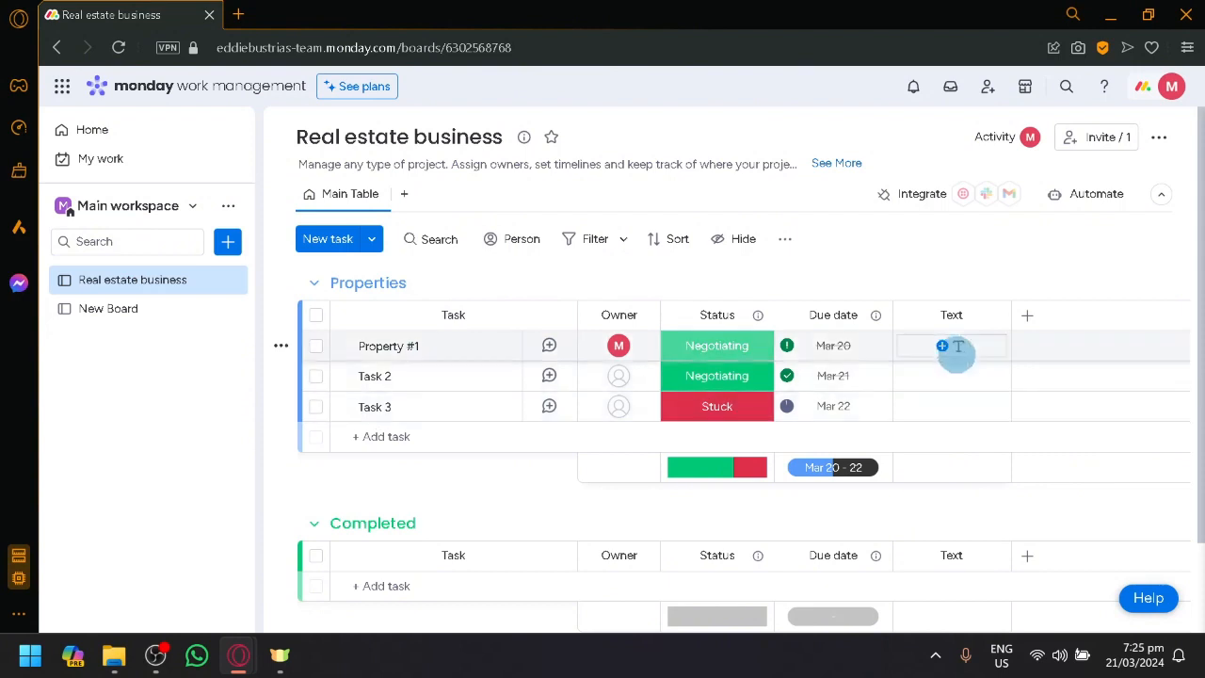
- Add a Numbers column after Text and enter $500000 for Property #1
left_click(1027, 317)
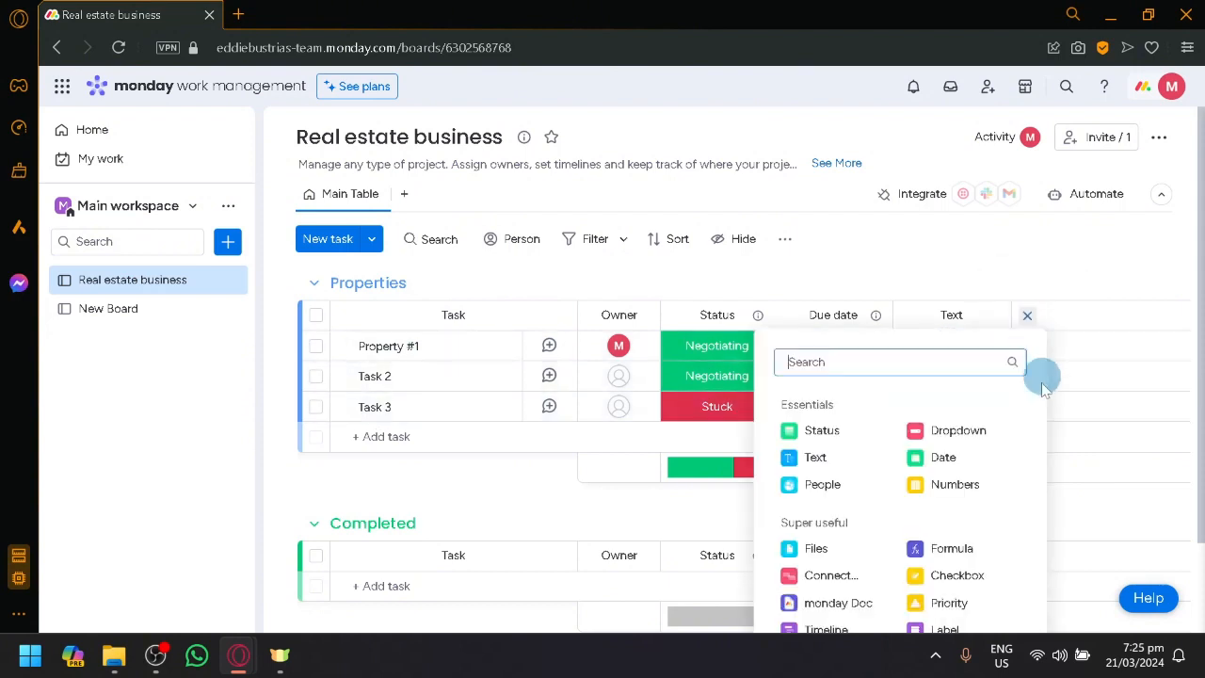
left_click(949, 480)
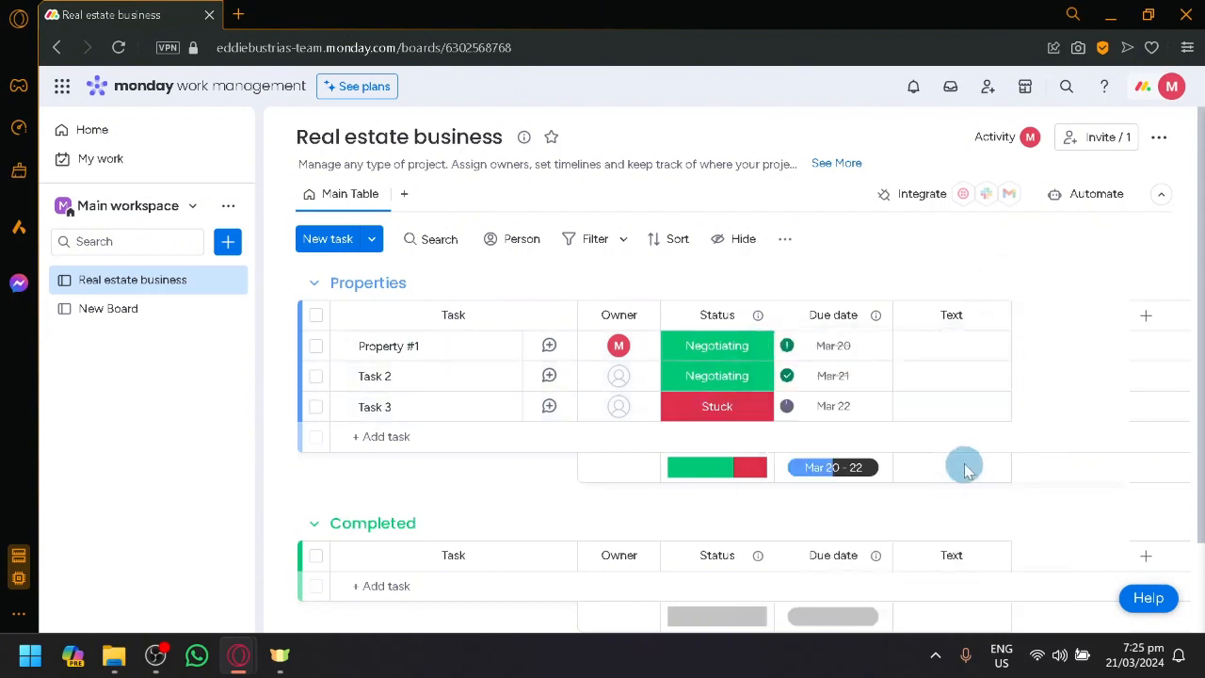
left_click(1054, 341)
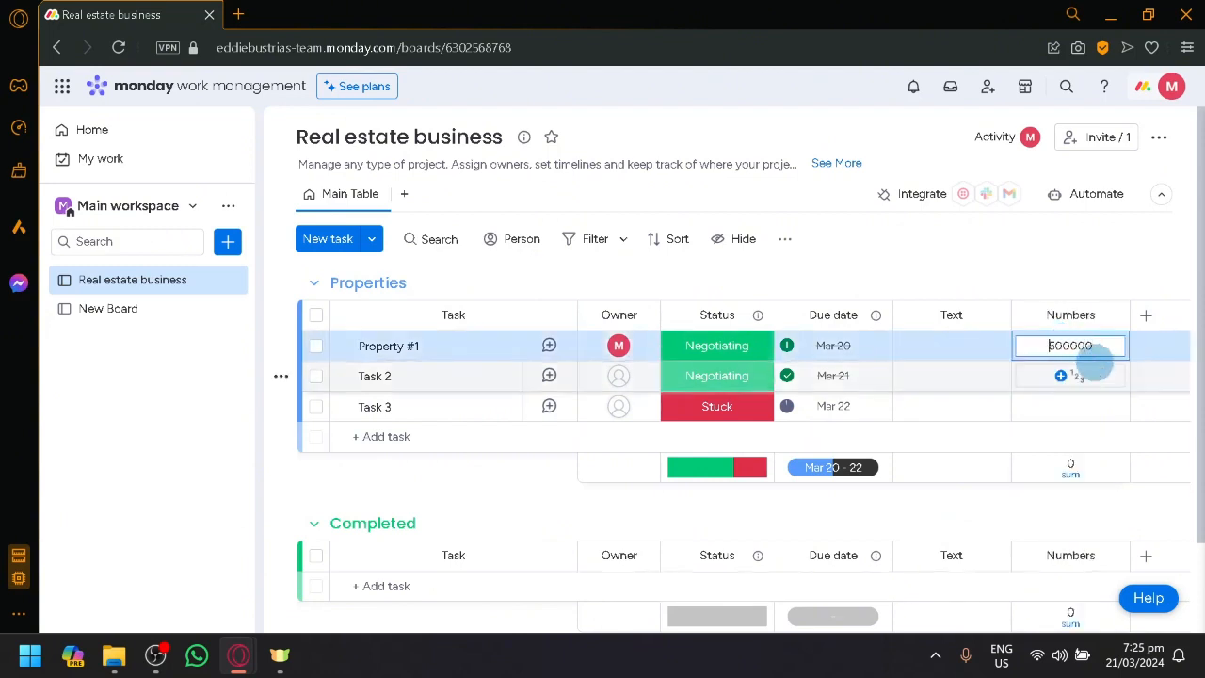
type("$500000")
left_click(1074, 261)
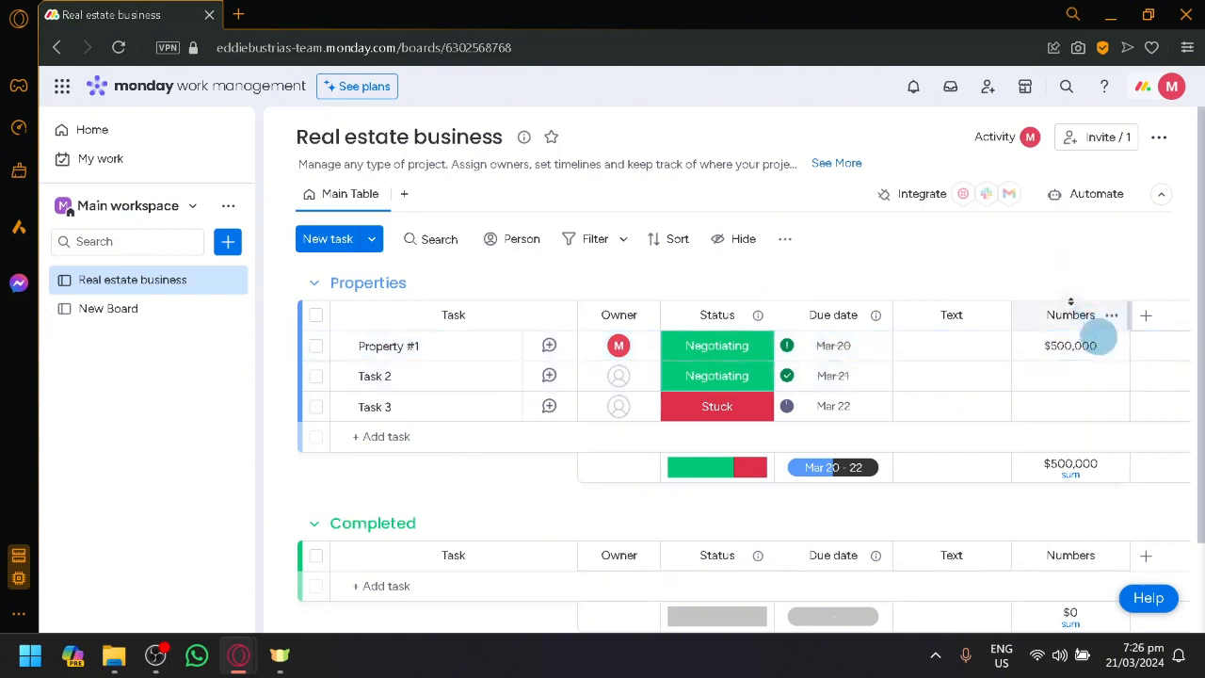
- Examine the Numbers column's sums beneath the Properties and Completed groups
scroll(1071, 478, "up", 5)
scroll(1054, 474, "right", 3)
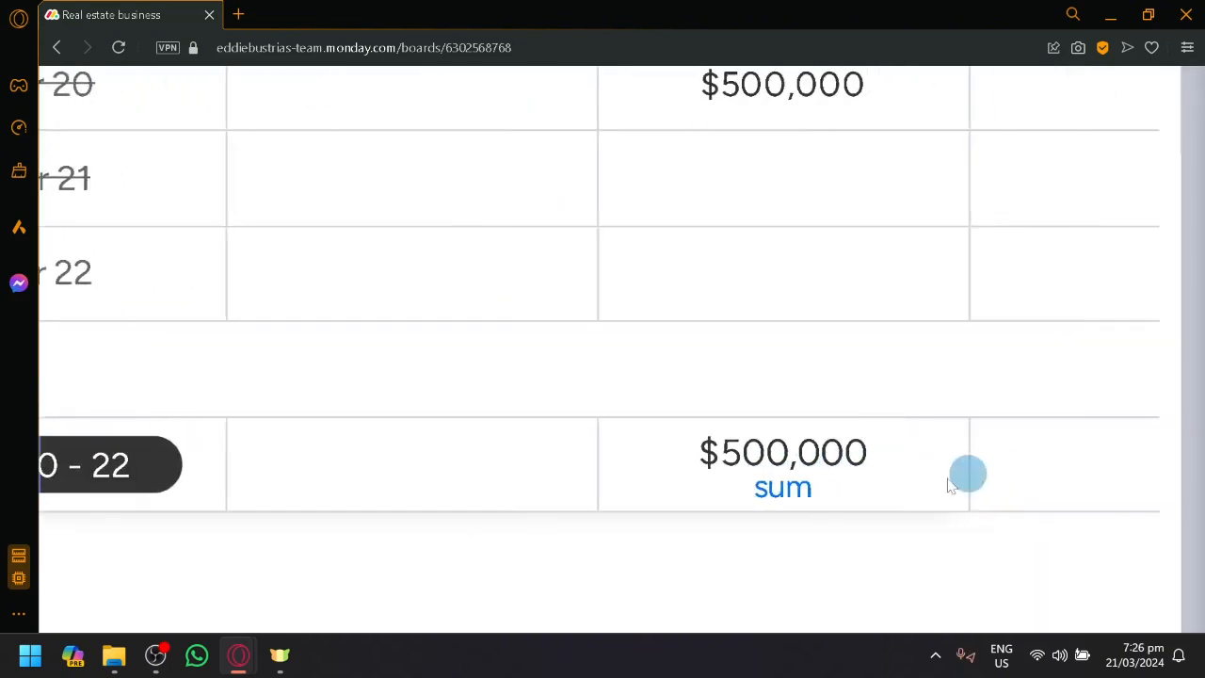
scroll(788, 493, "down", 1)
scroll(785, 488, "down", 3)
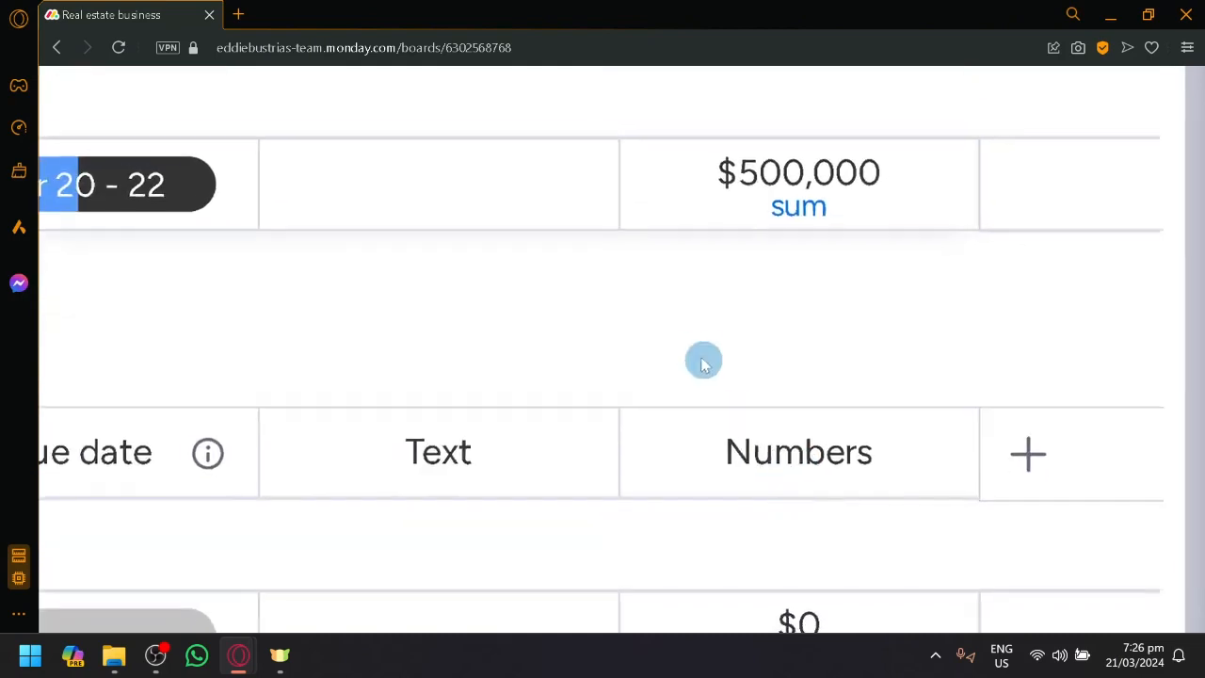
scroll(680, 323, "up", 1)
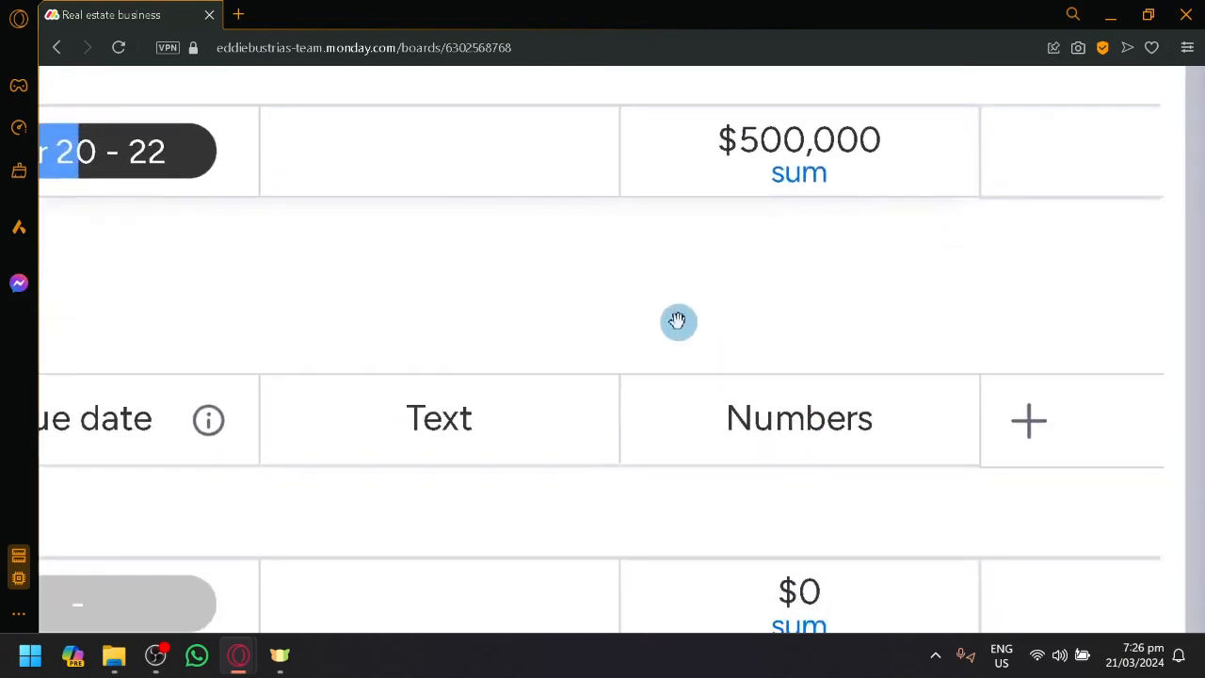
scroll(677, 322, "down", 5)
scroll(612, 417, "up", 3)
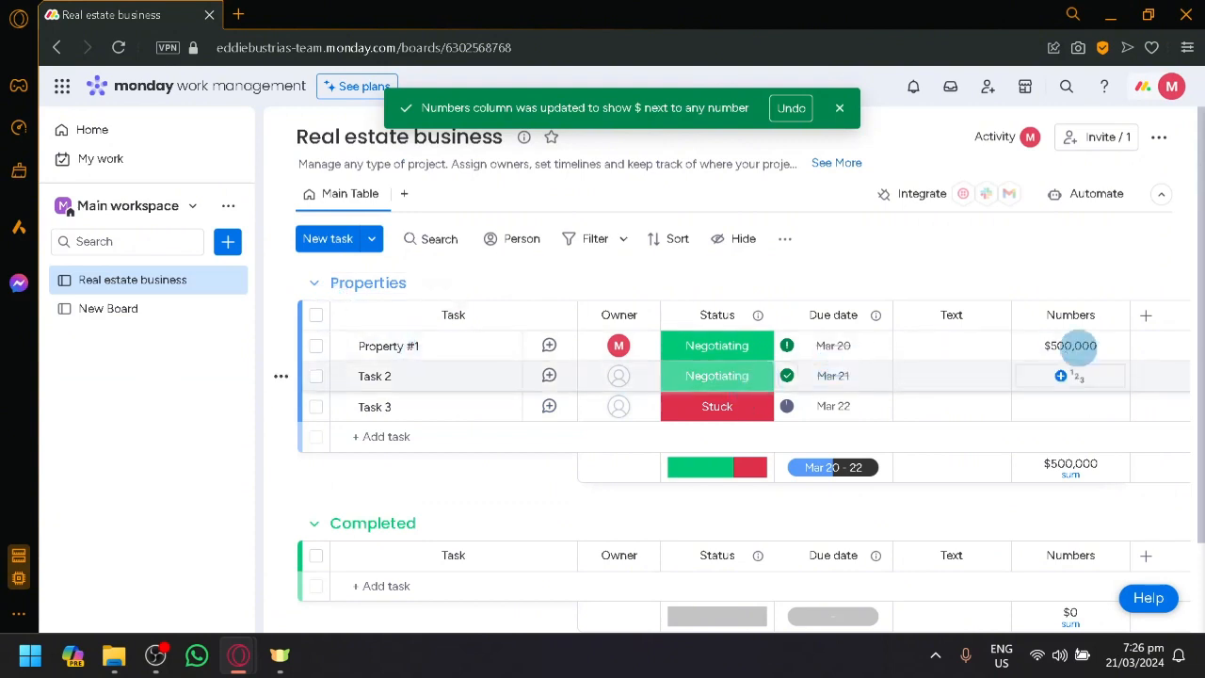
- Add a Priority column after Numbers, set Property #1's priority to Critical, and dismiss the notification
left_click(1146, 315)
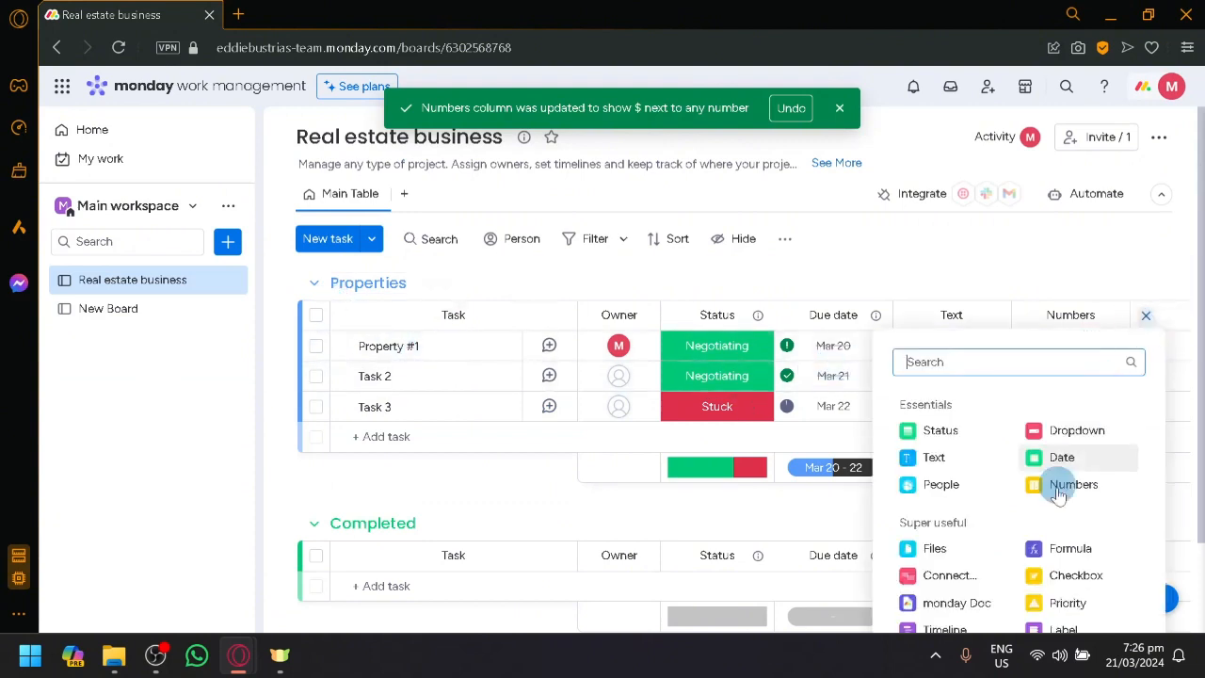
left_click(1083, 603)
left_click(1070, 348)
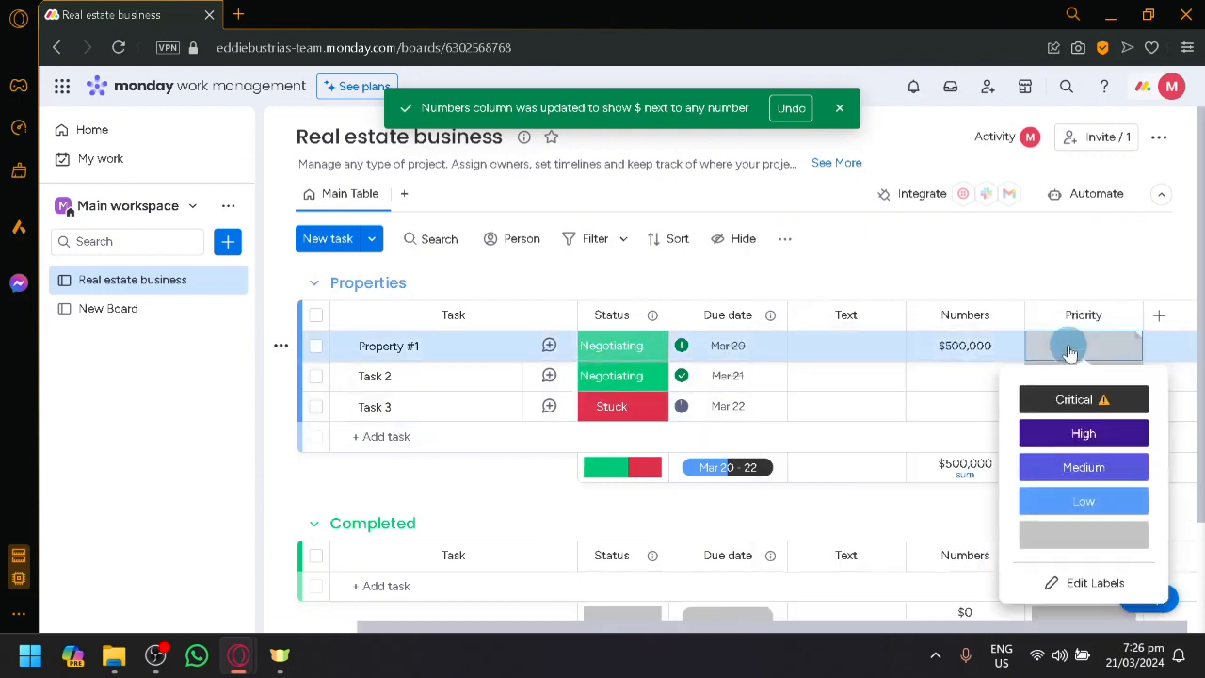
left_click(1114, 401)
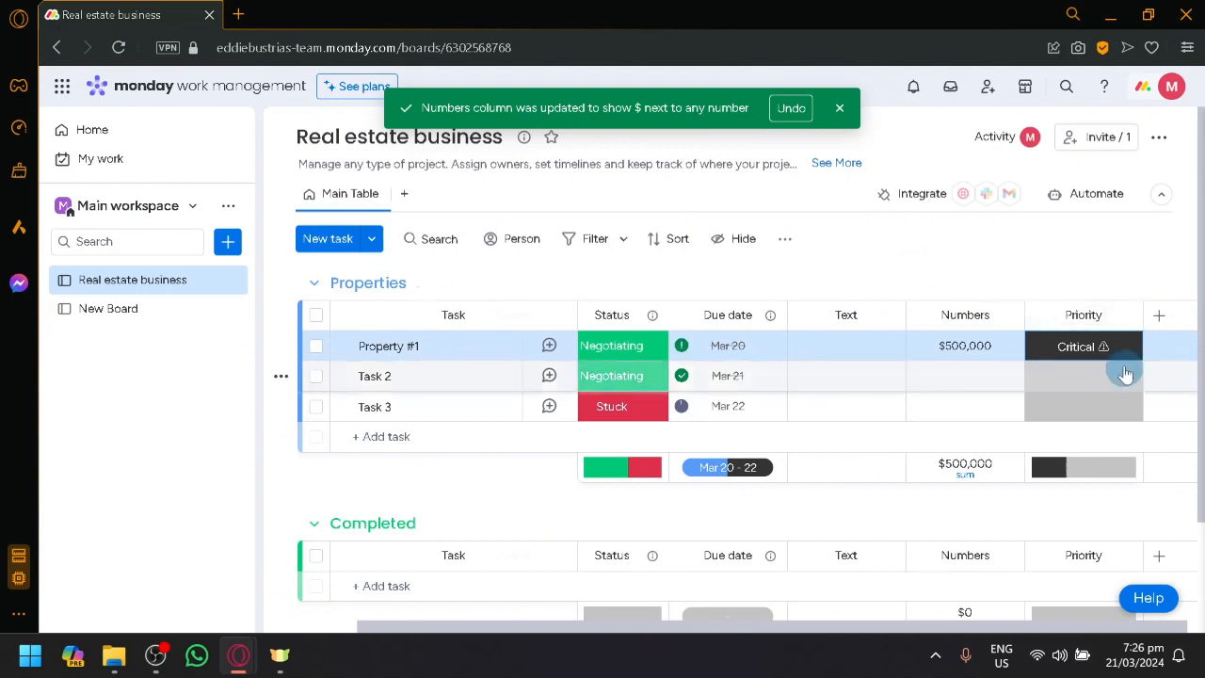
left_click(1027, 260)
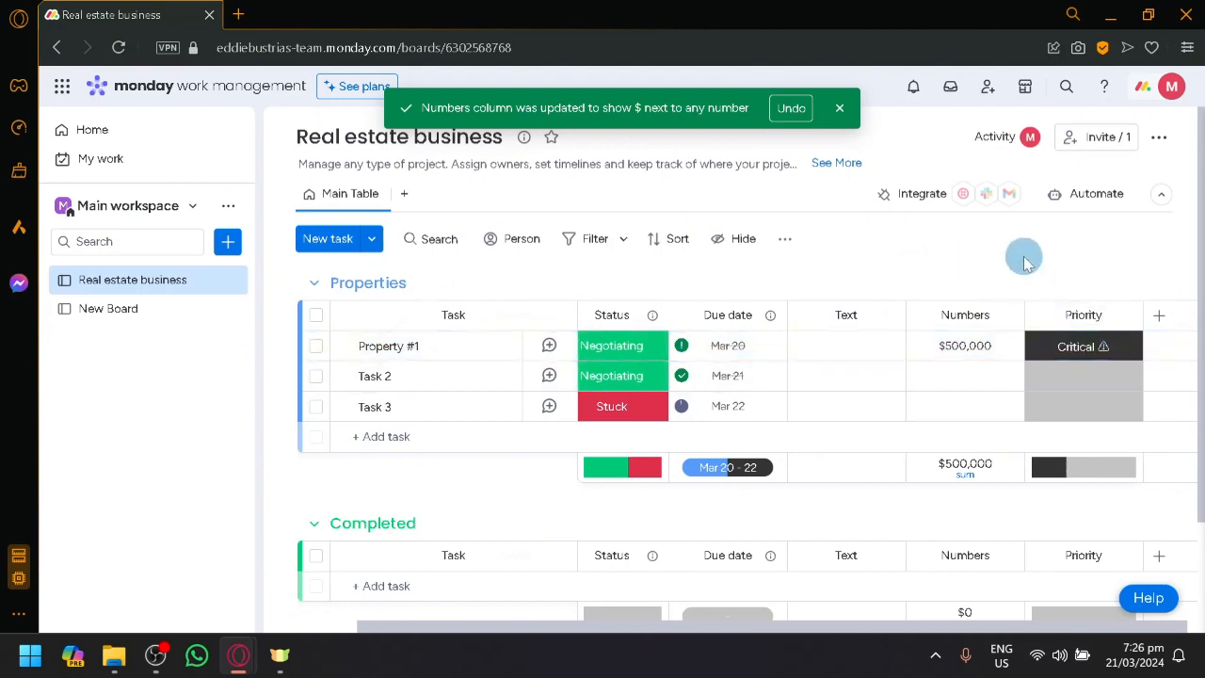
left_click(840, 111)
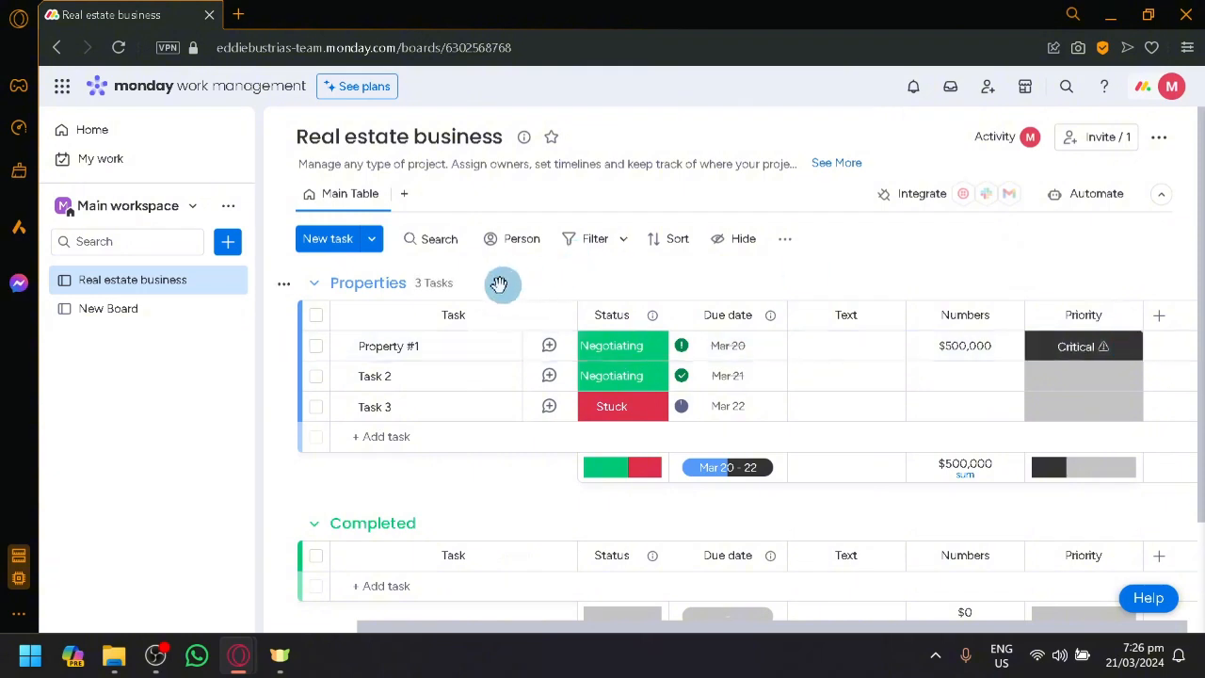
- Add the subitem "Contact dealer, client" to Property #1 and collapse its subitems
left_click(342, 348)
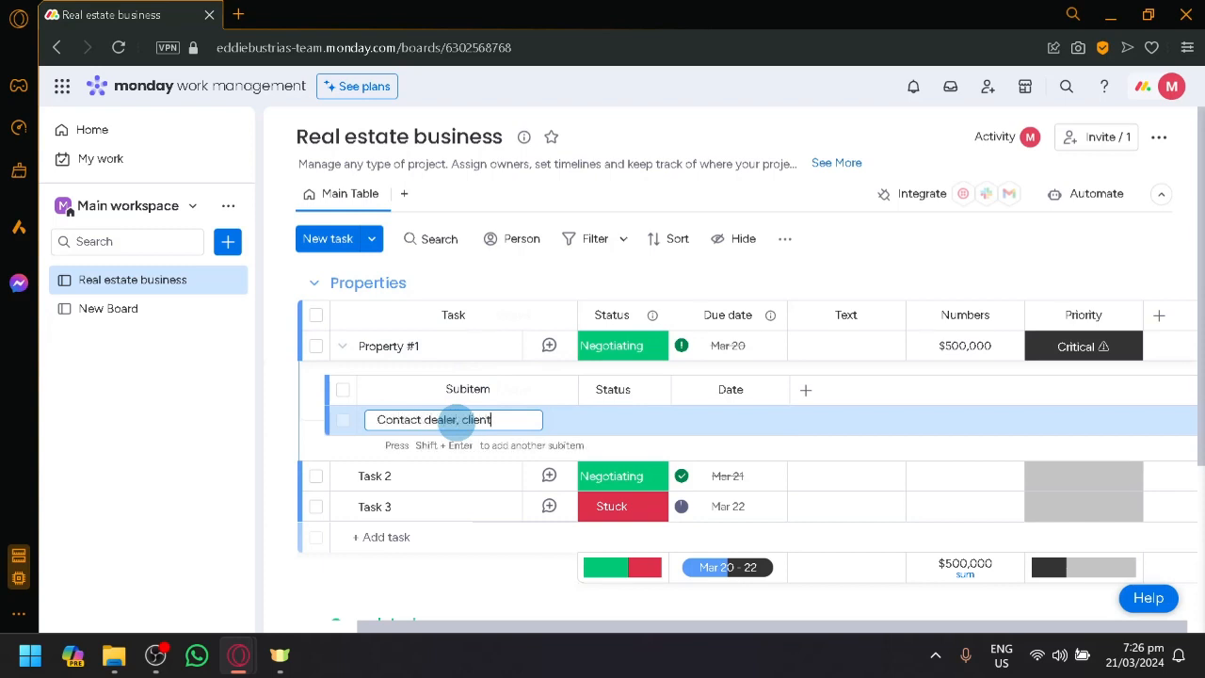
key("Return")
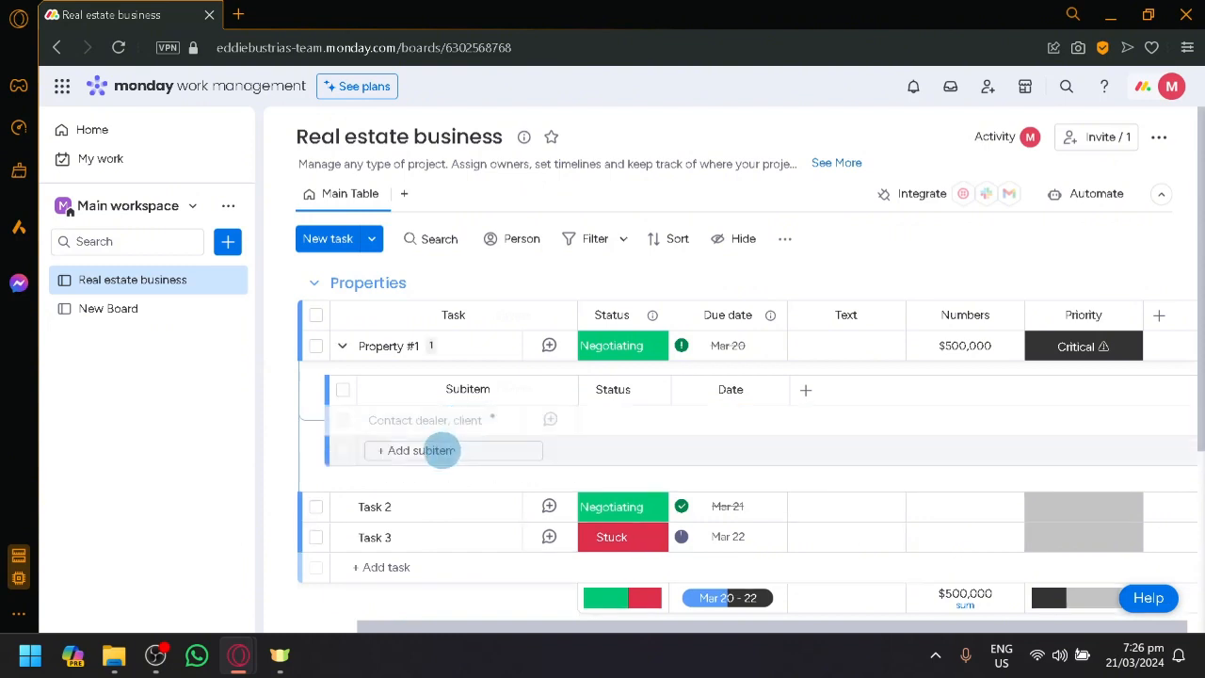
left_click(457, 449)
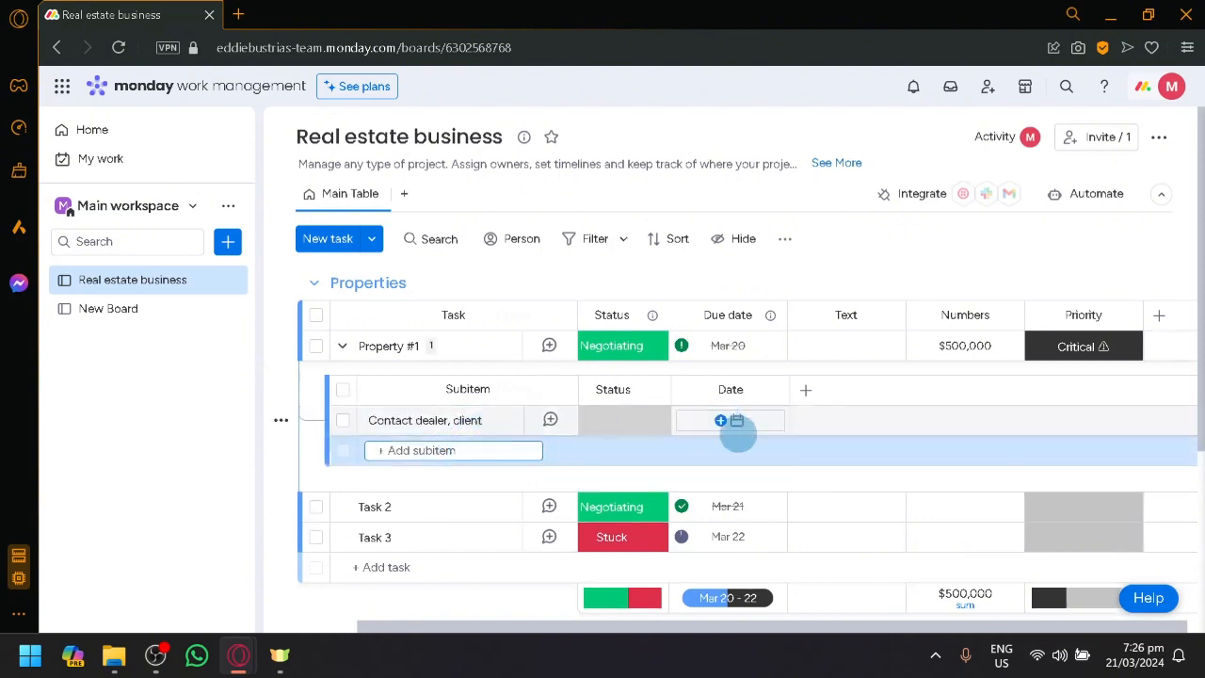
left_click(341, 350)
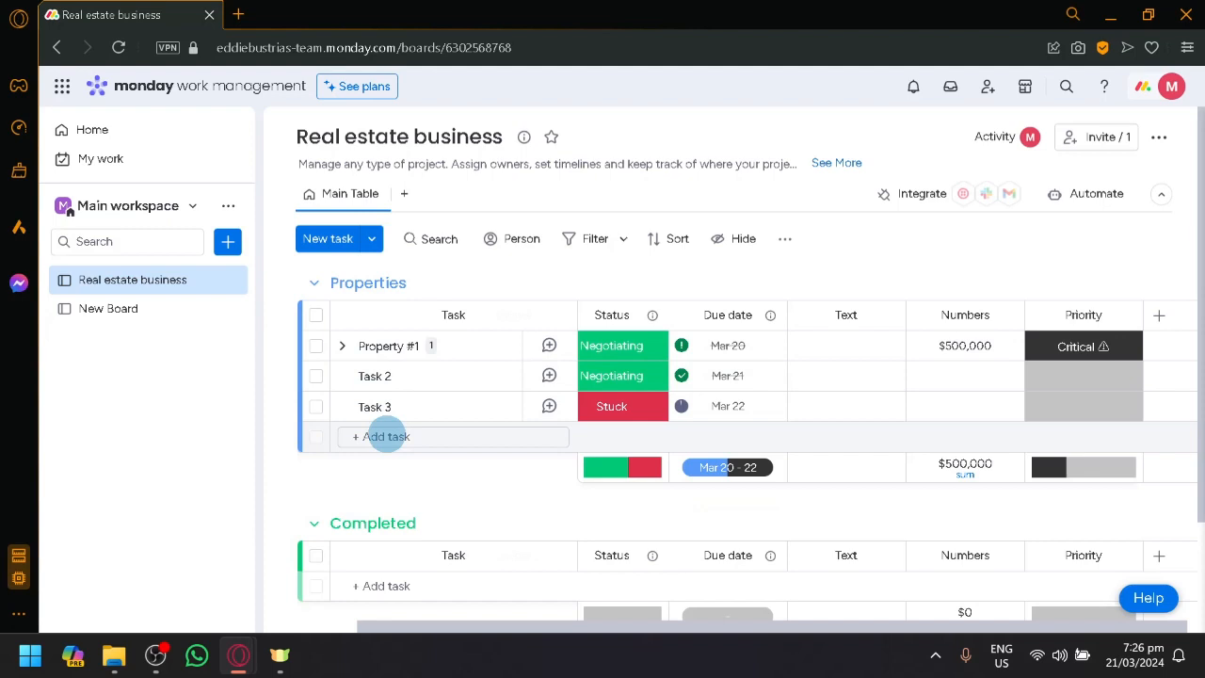
- Rename the Completed group as "Clients" and add the item "Client #1" to it
scroll(386, 436, "down", 2)
scroll(371, 463, "up", 2)
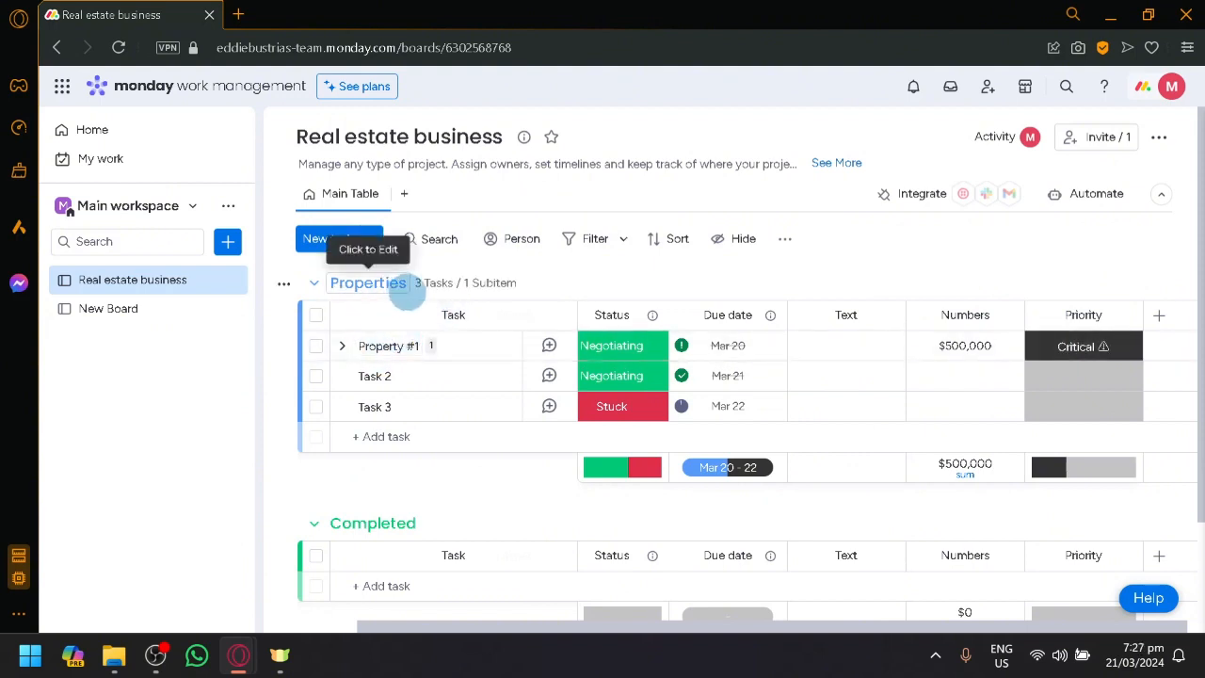
scroll(408, 471, "down", 2)
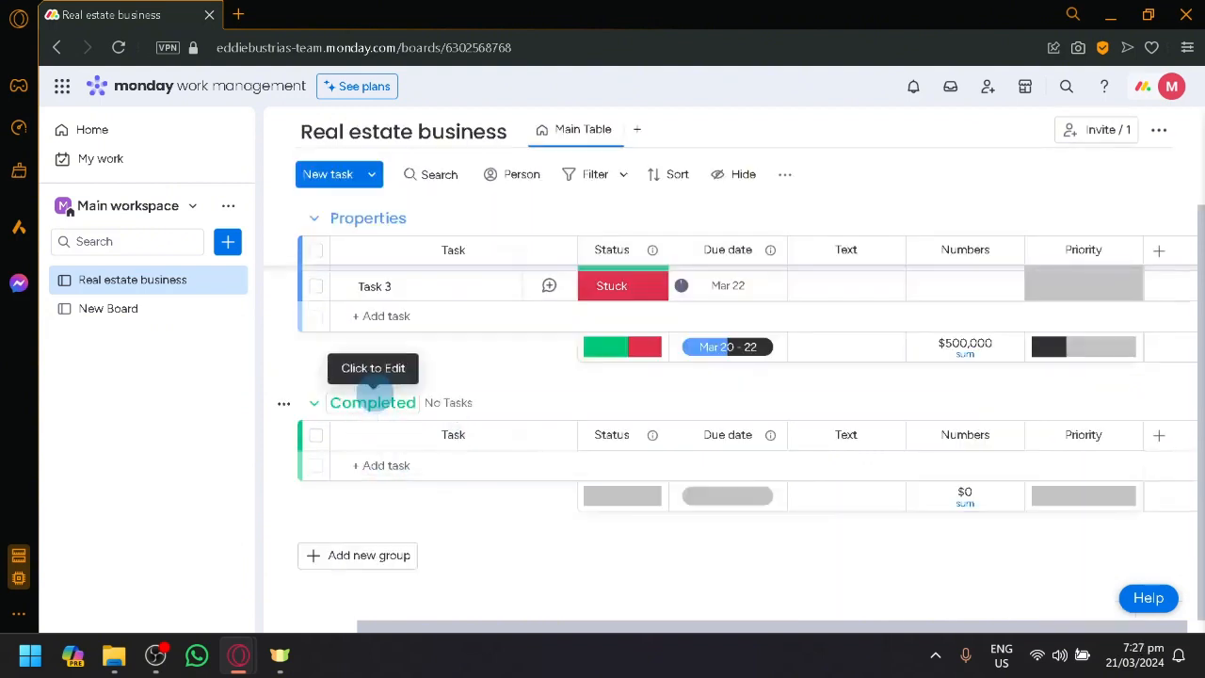
left_click(398, 403)
key("BackSpace")
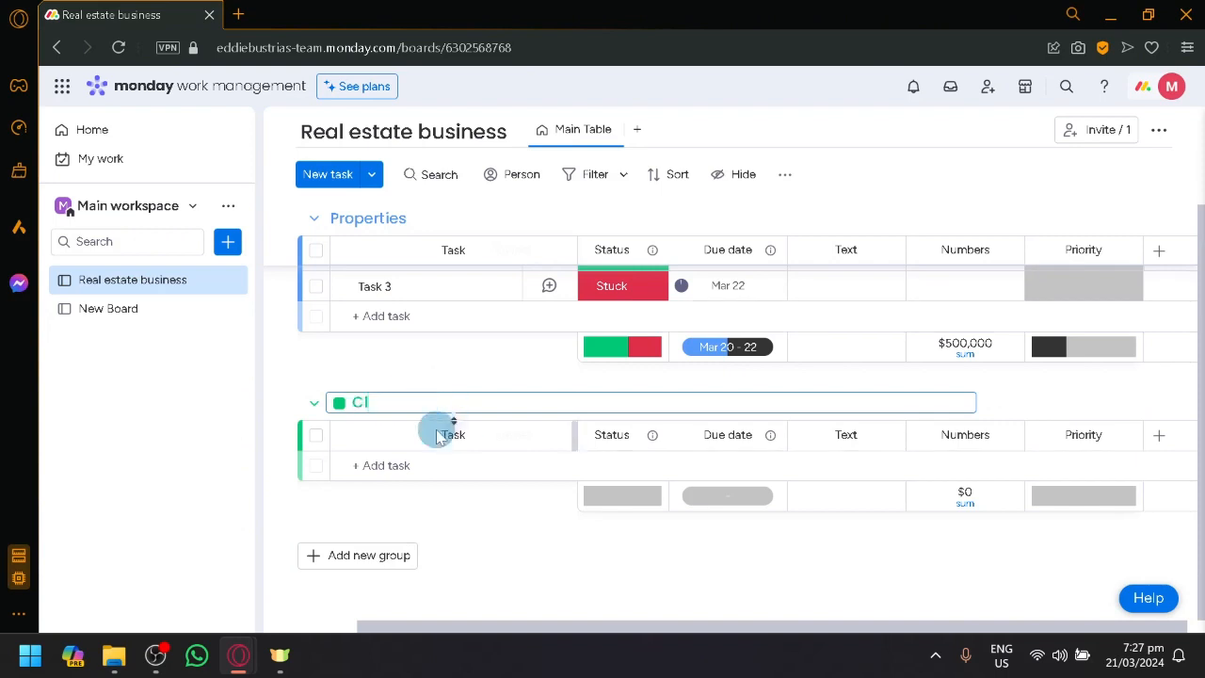
left_click(388, 463)
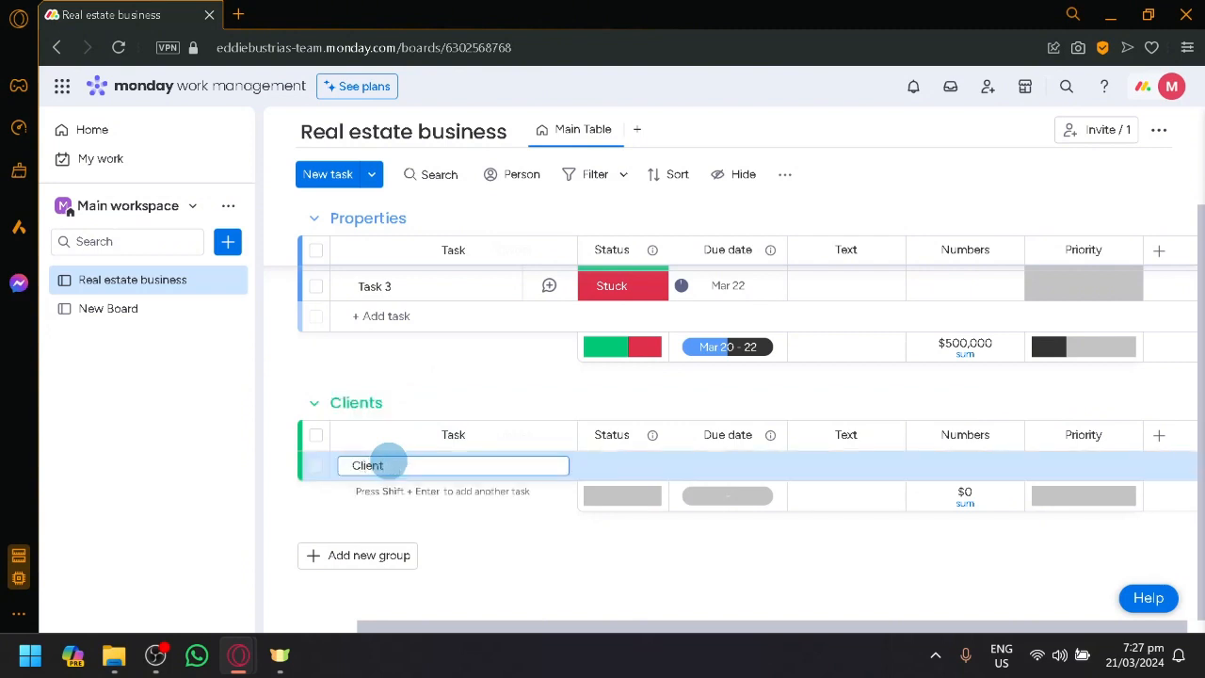
key("Return")
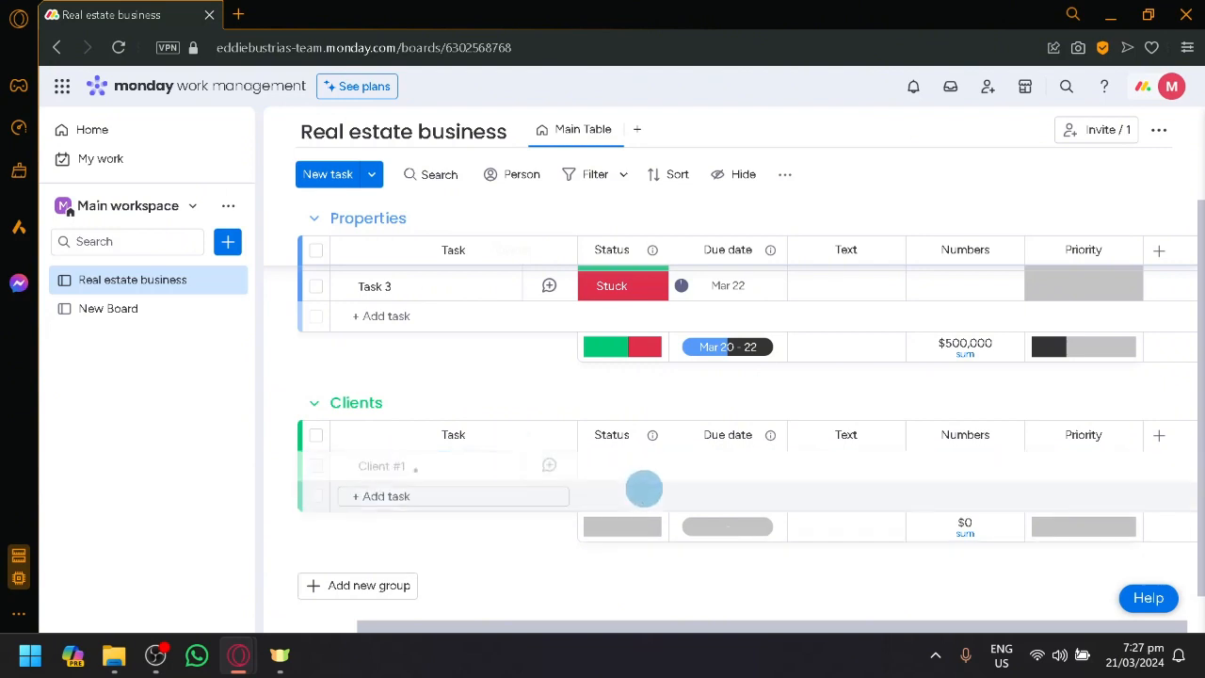
- Delete the Status column through the Clients group's header and confirm the deletion
left_click(650, 436)
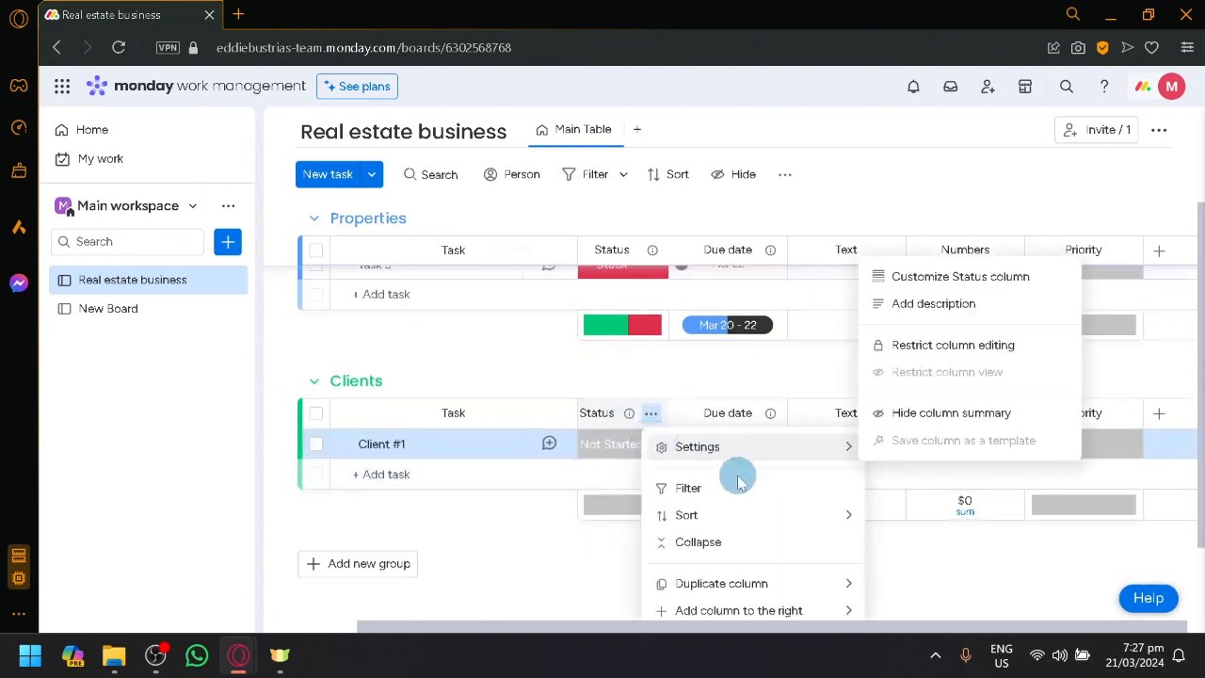
scroll(716, 509, "down", 1)
left_click(717, 599)
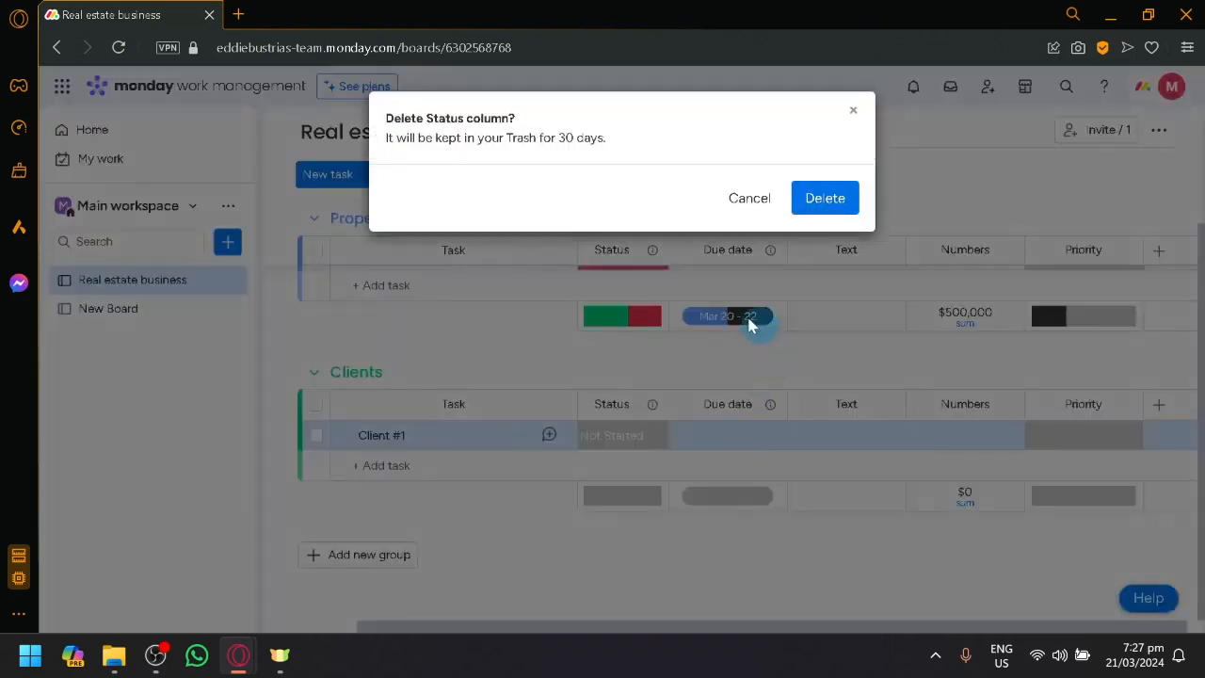
left_click(821, 201)
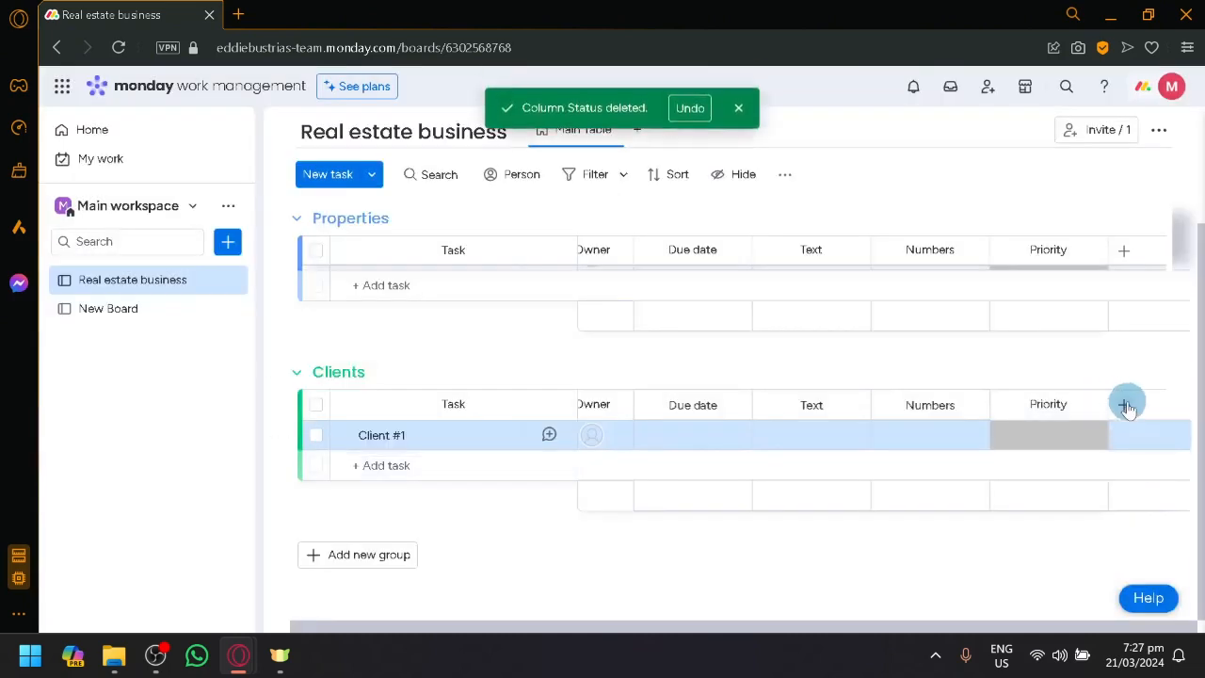
- Add a People column to the board after the Priority column
left_click(1124, 404)
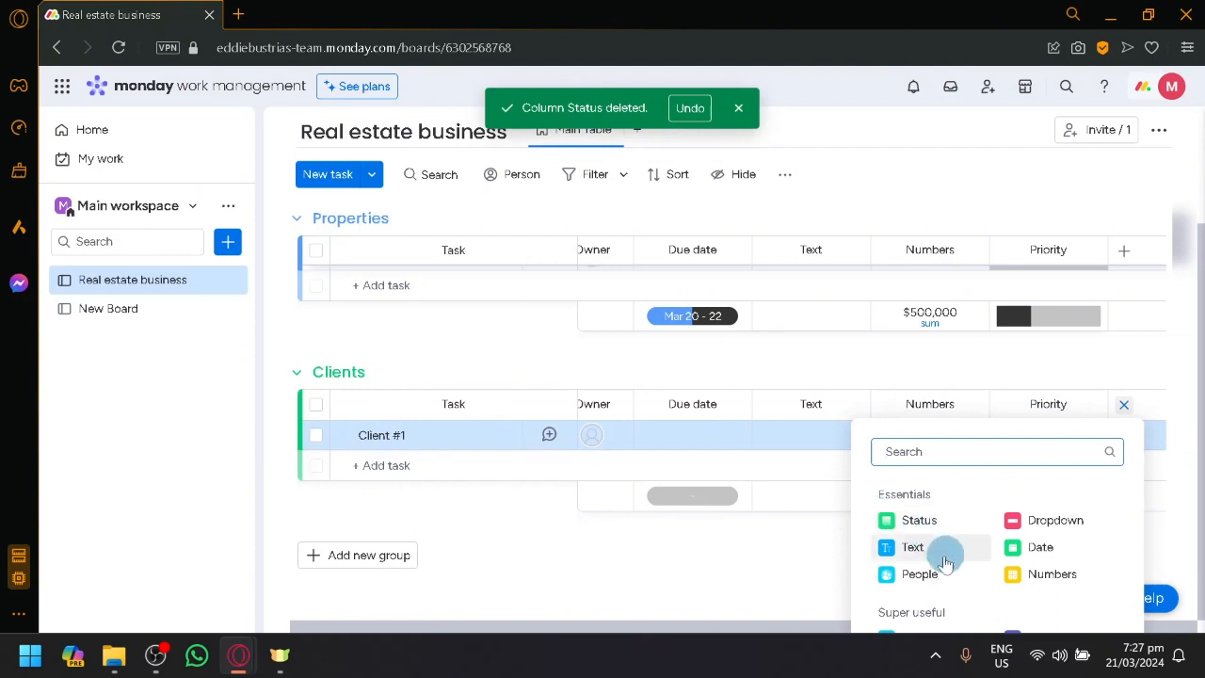
left_click(979, 576)
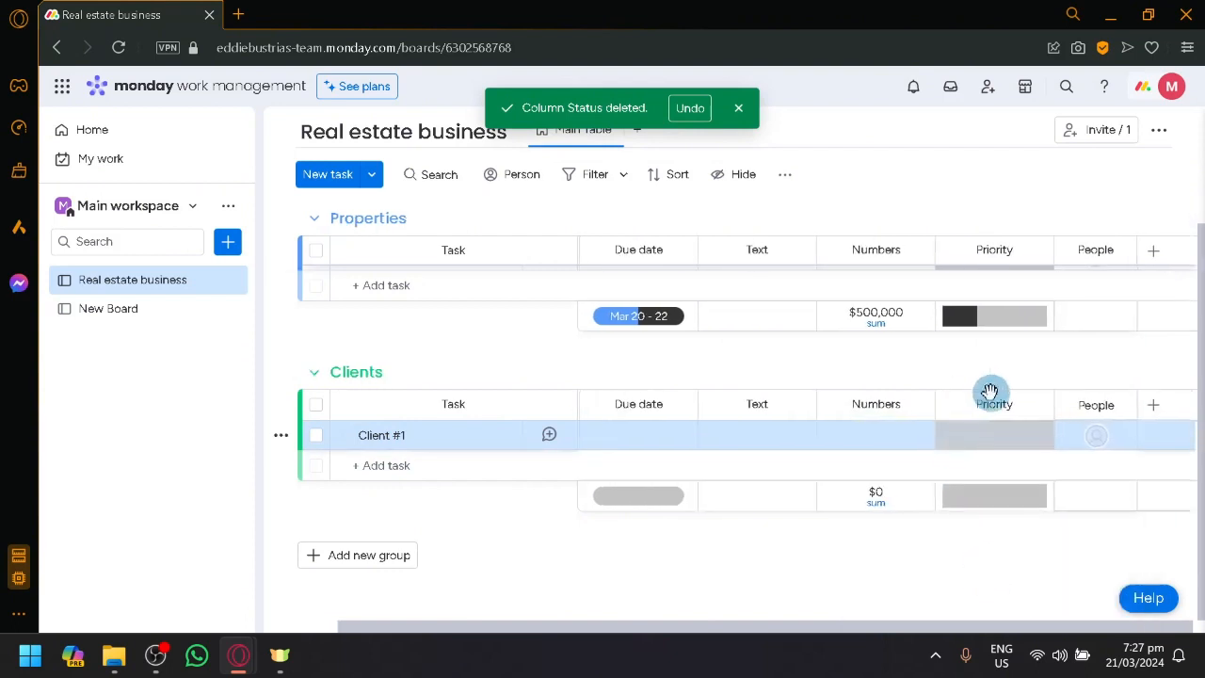
left_click(1154, 407)
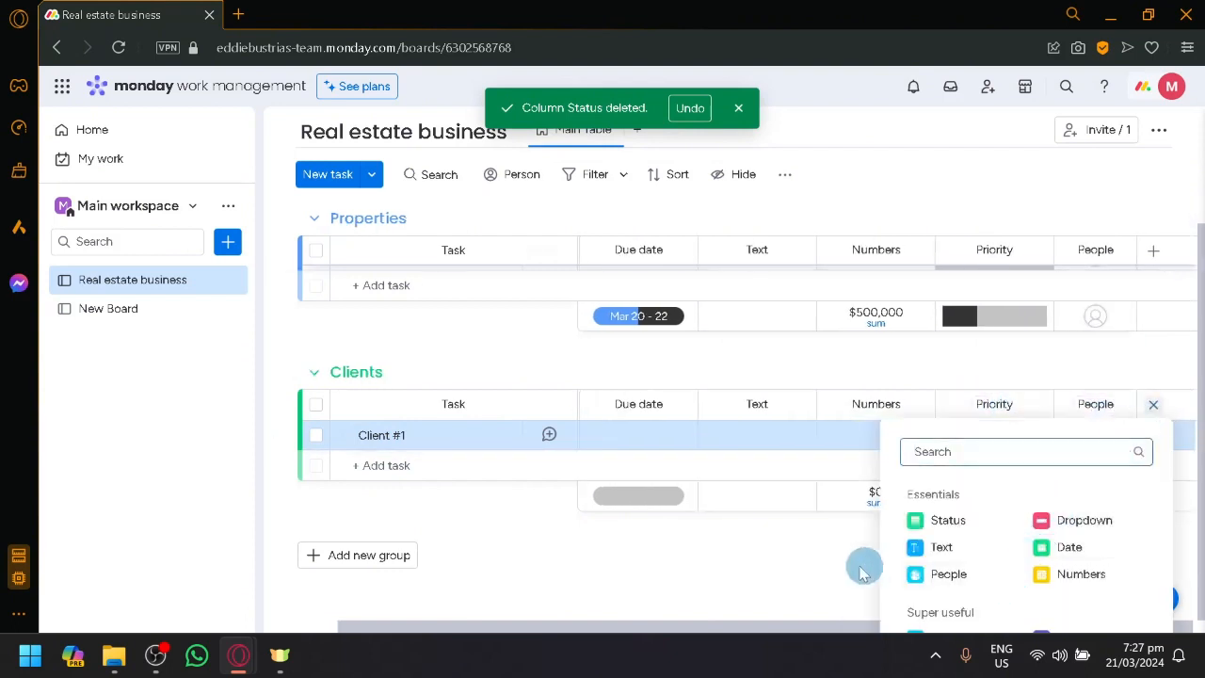
scroll(1030, 452, "up", 3)
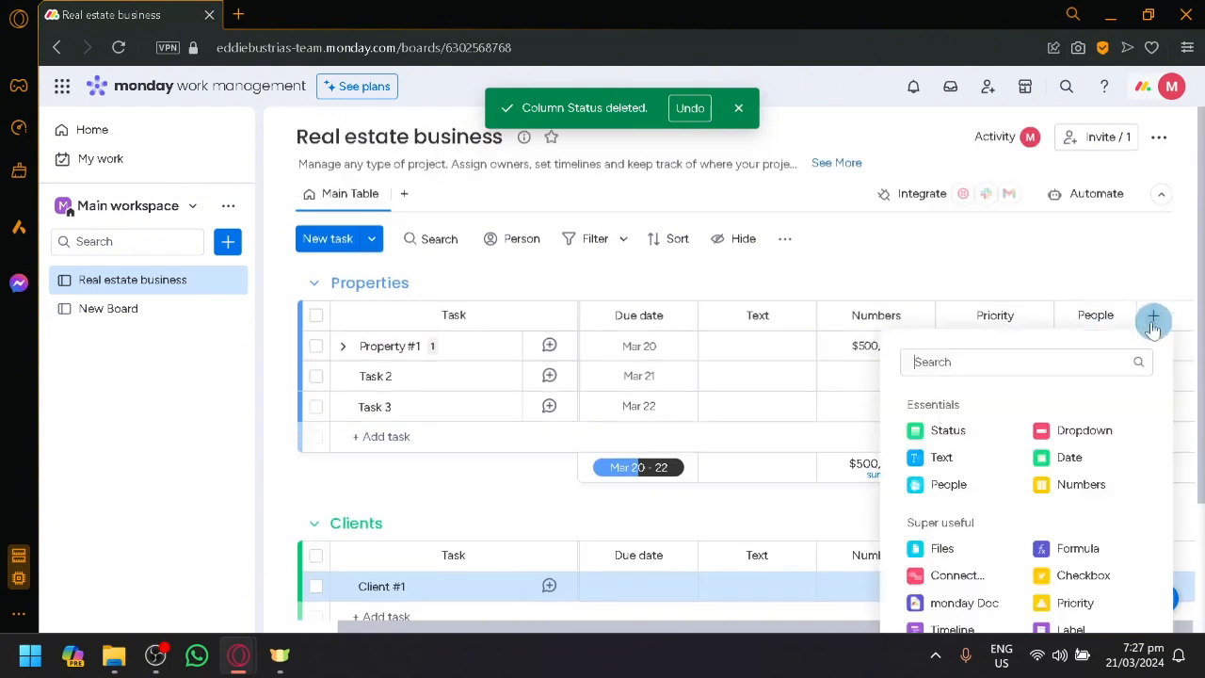
left_click(1153, 316)
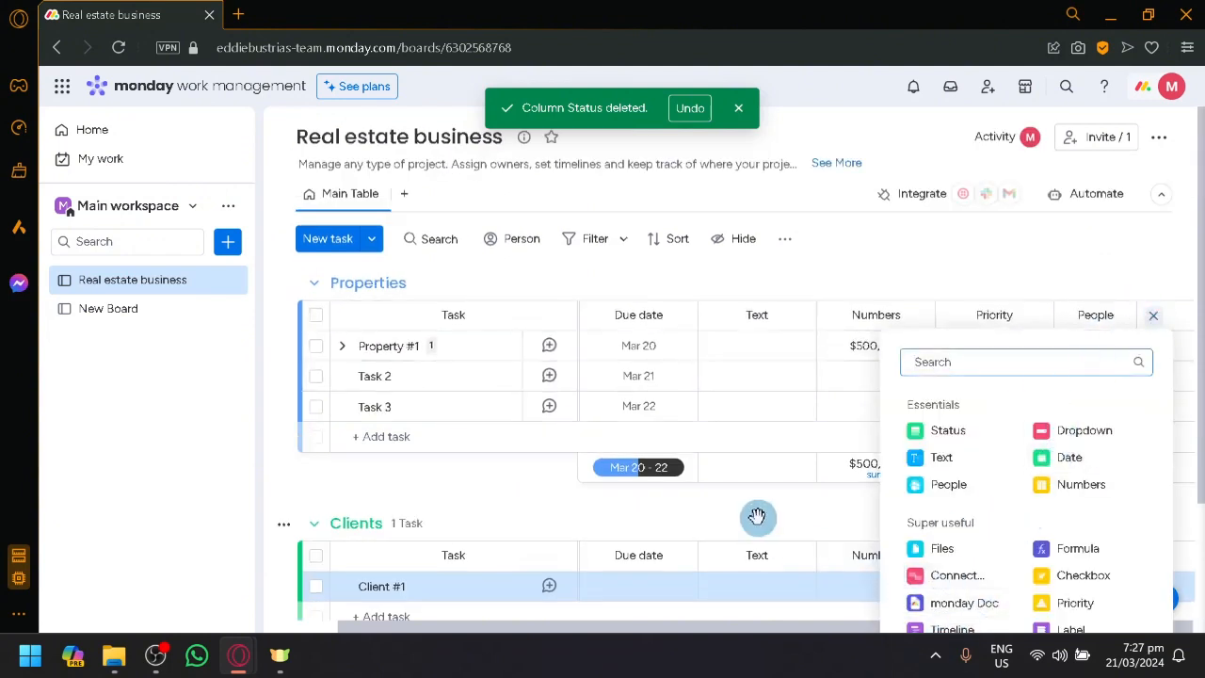
left_click(797, 511)
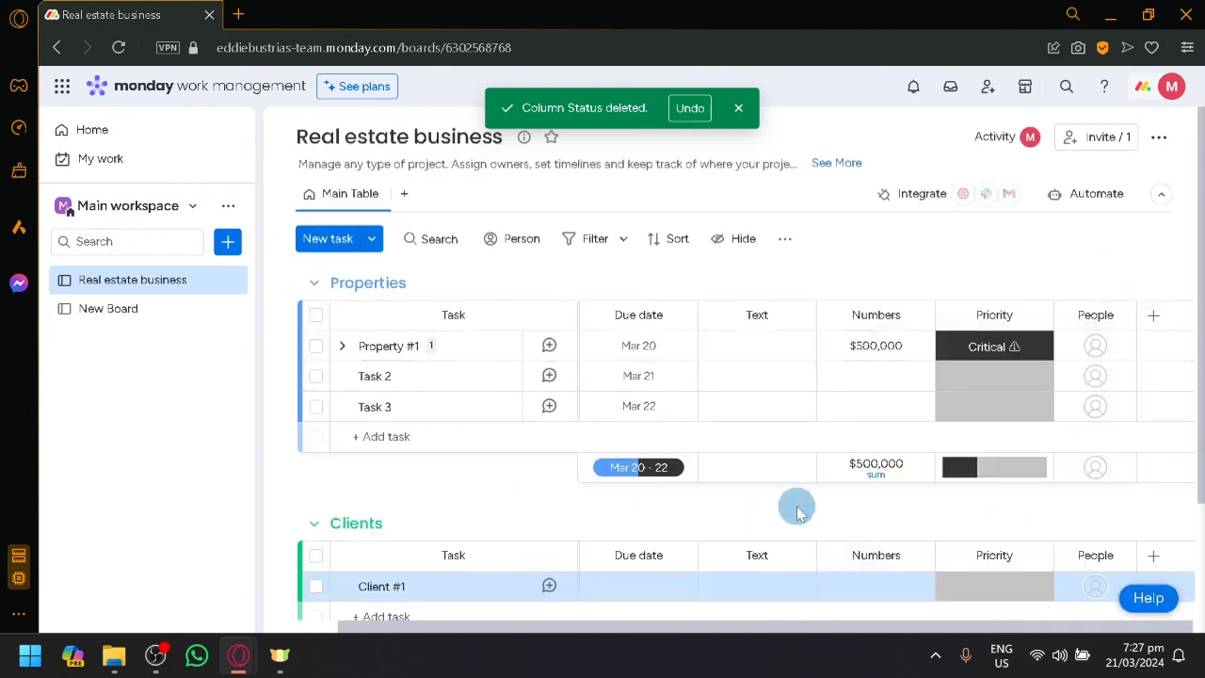
- Dismiss the column deletion notification and add a Gantt view to the board, keeping its default name
scroll(797, 510, "down", 2)
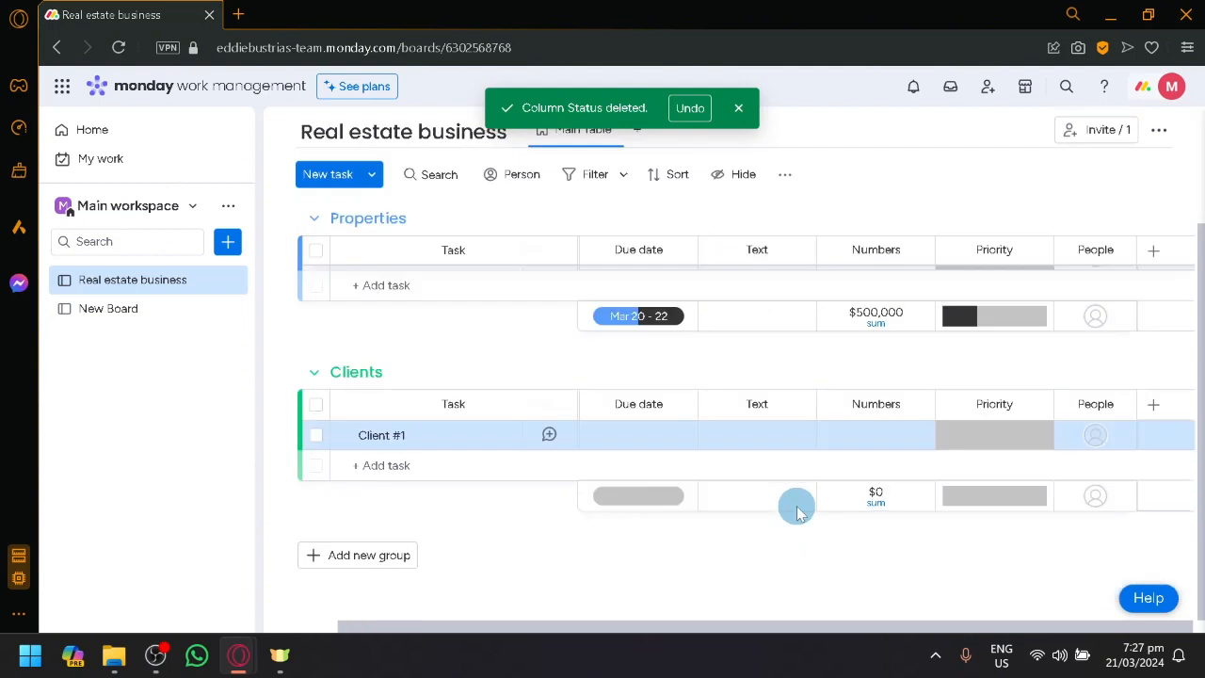
left_click(733, 115)
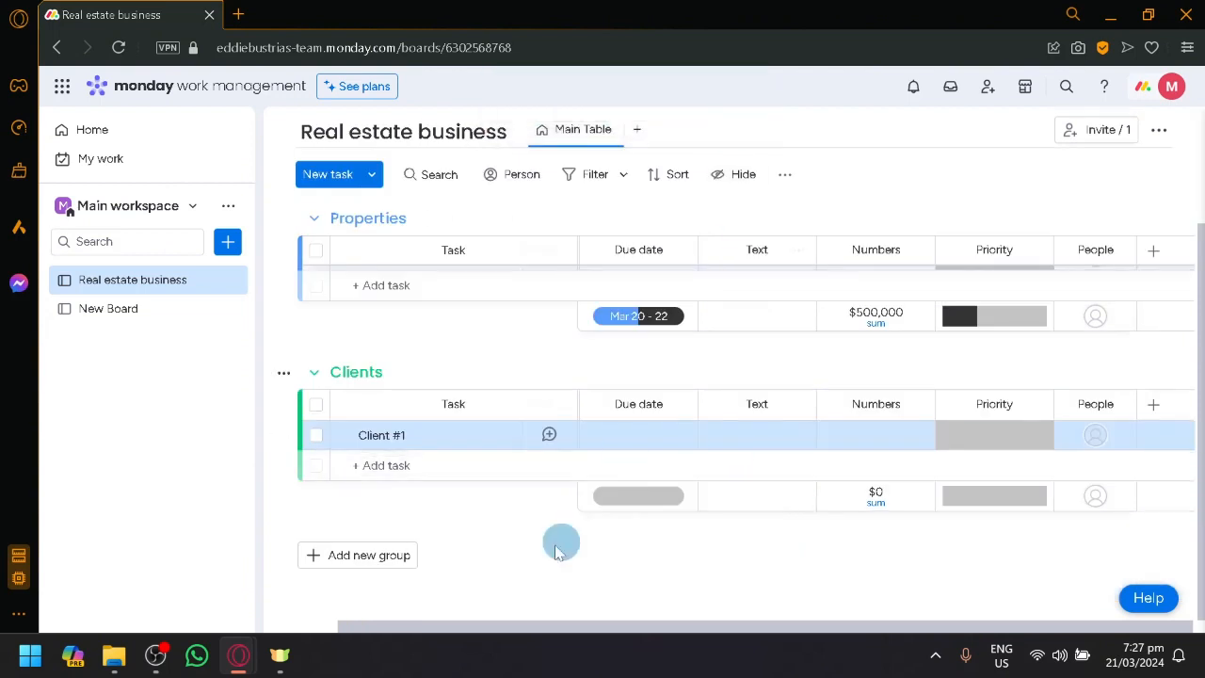
left_click(395, 555)
scroll(419, 400, "up", 4)
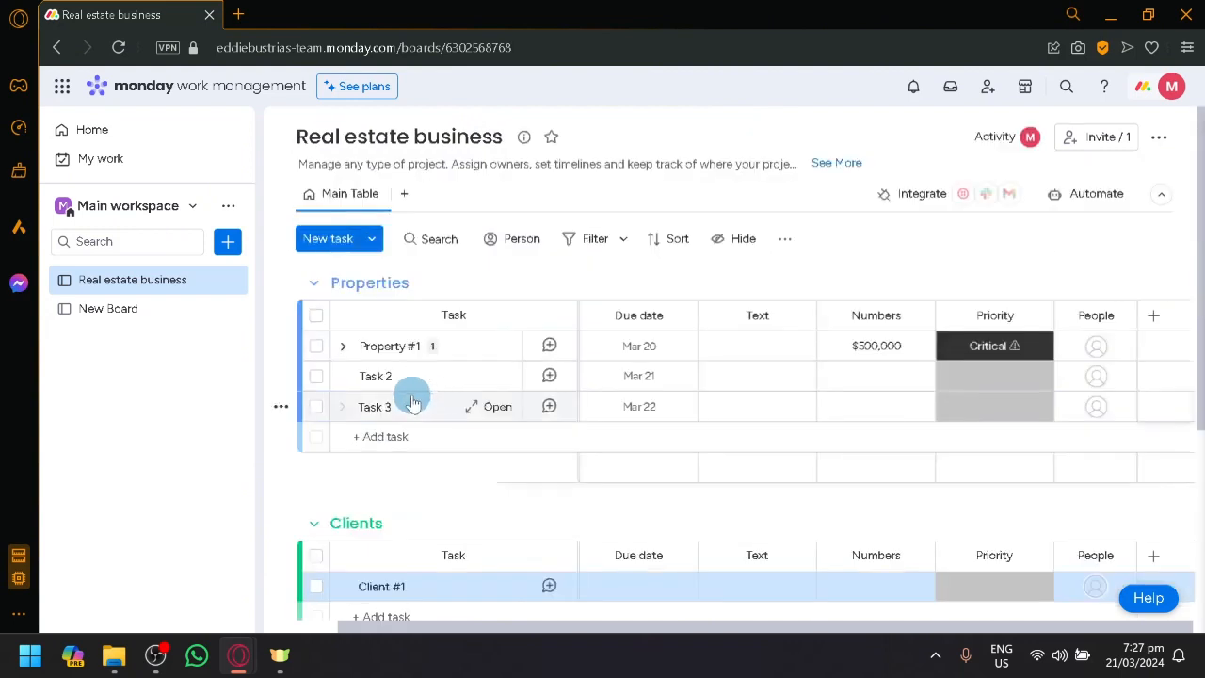
left_click(404, 194)
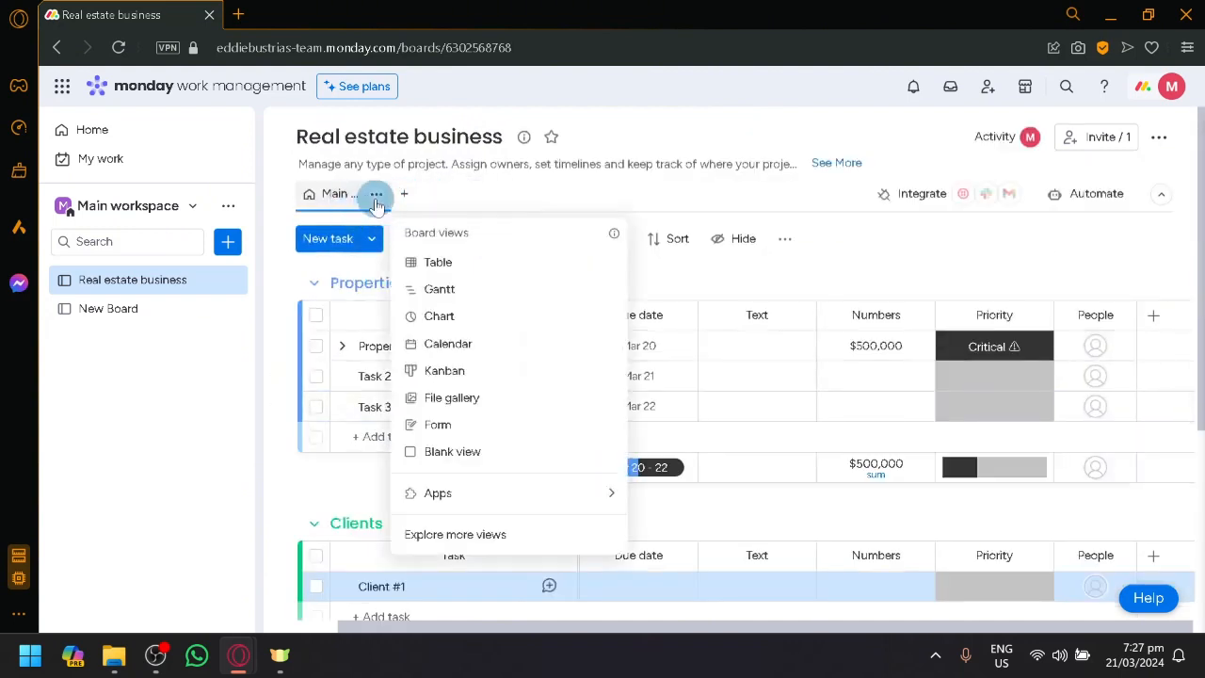
scroll(942, 415, "down", 3)
scroll(594, 317, "up", 3)
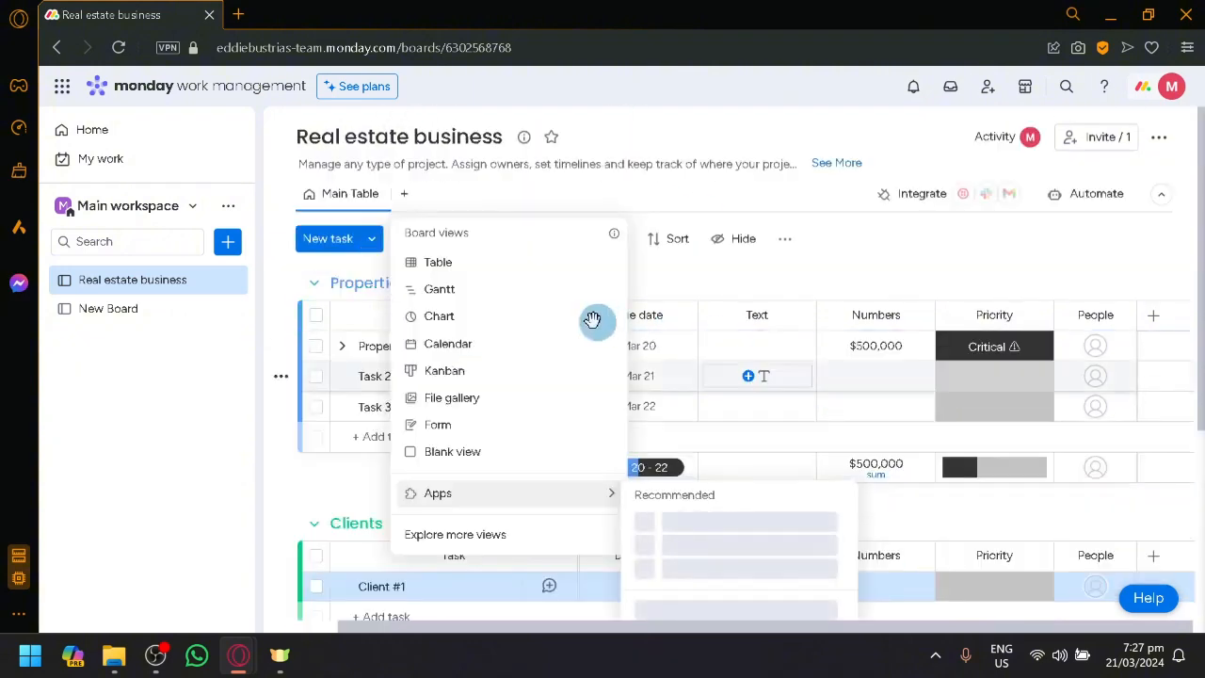
left_click(538, 289)
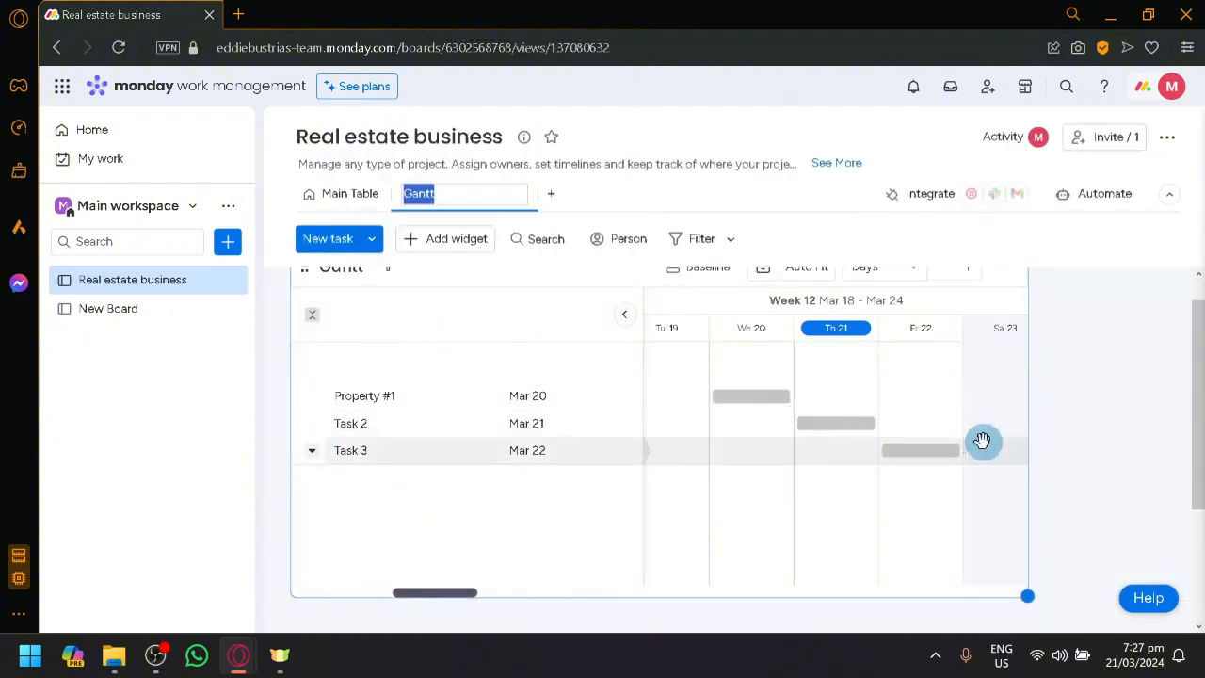
left_click(564, 206)
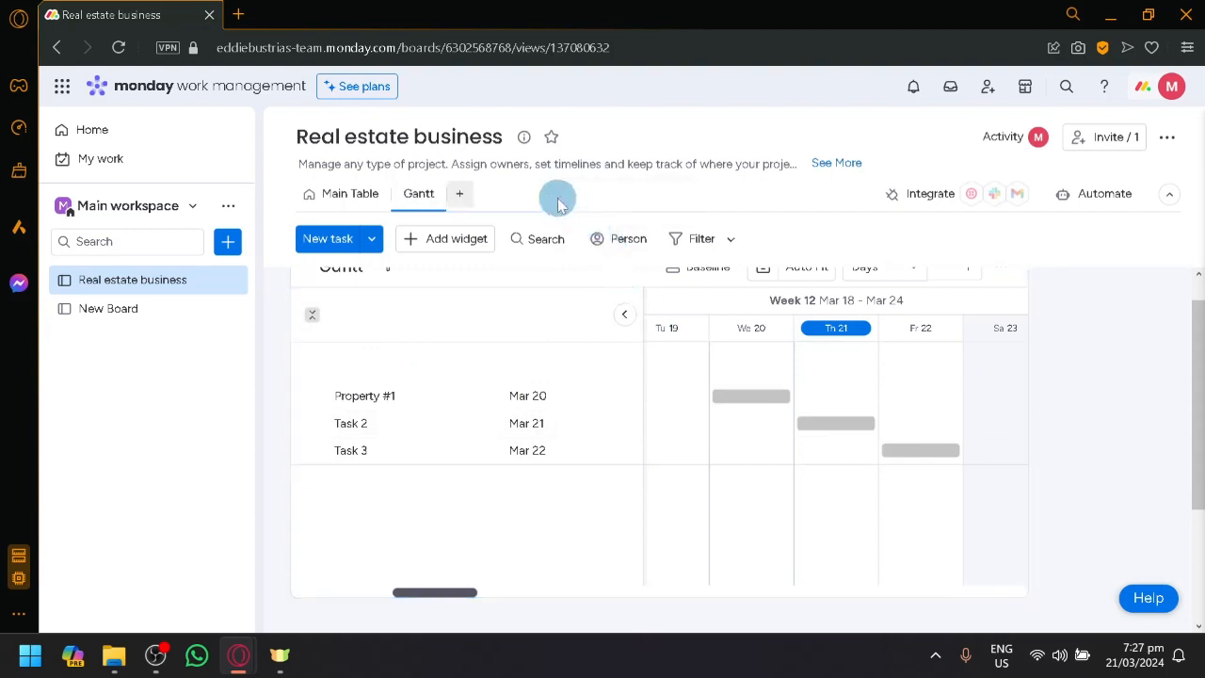
- Add a Kanban view to the board alongside the Gantt view
left_click(462, 193)
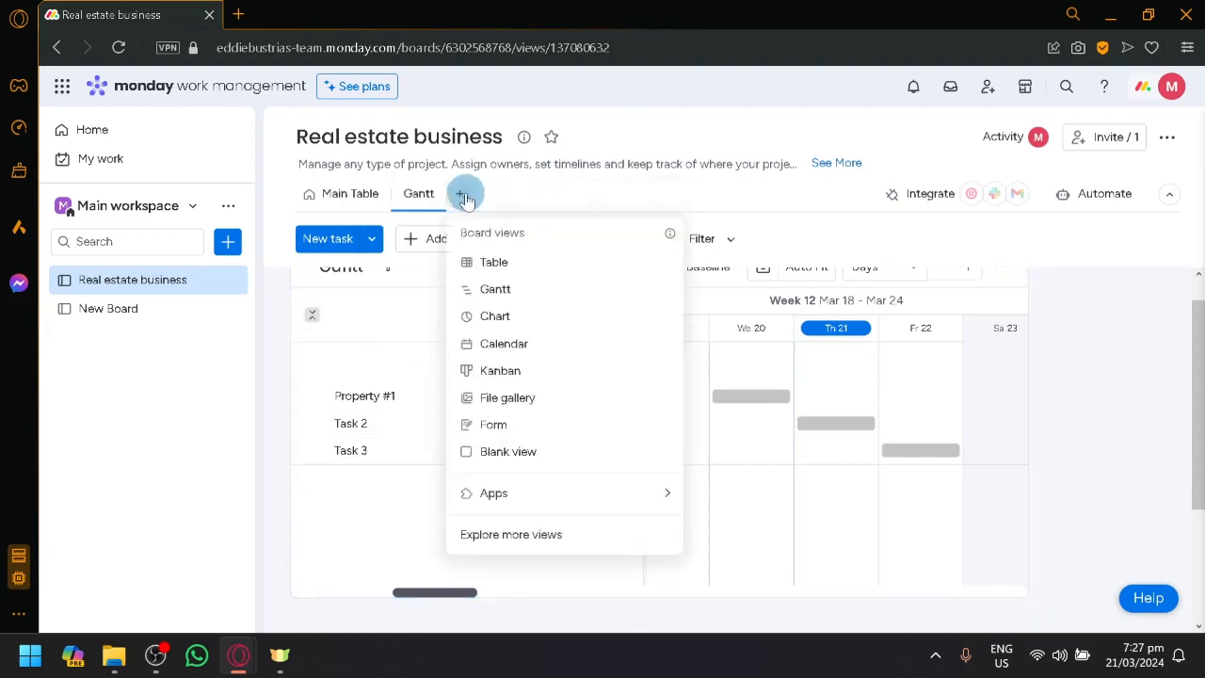
left_click(529, 368)
right_click(530, 368)
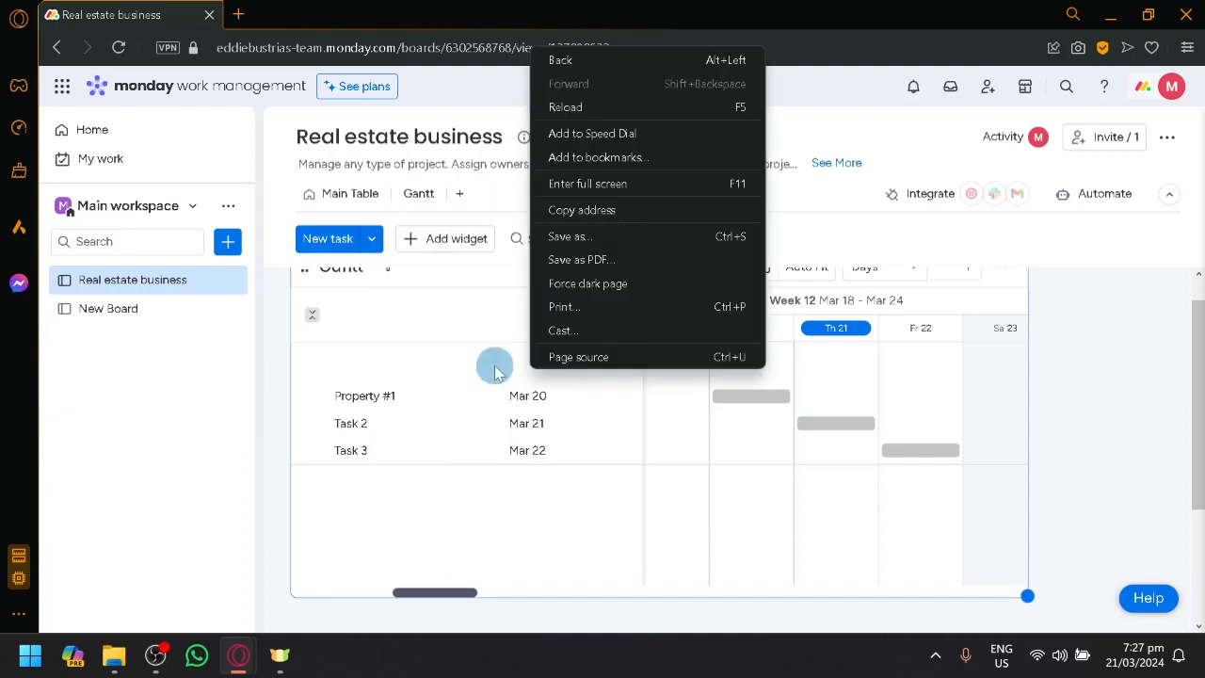
left_click(478, 352)
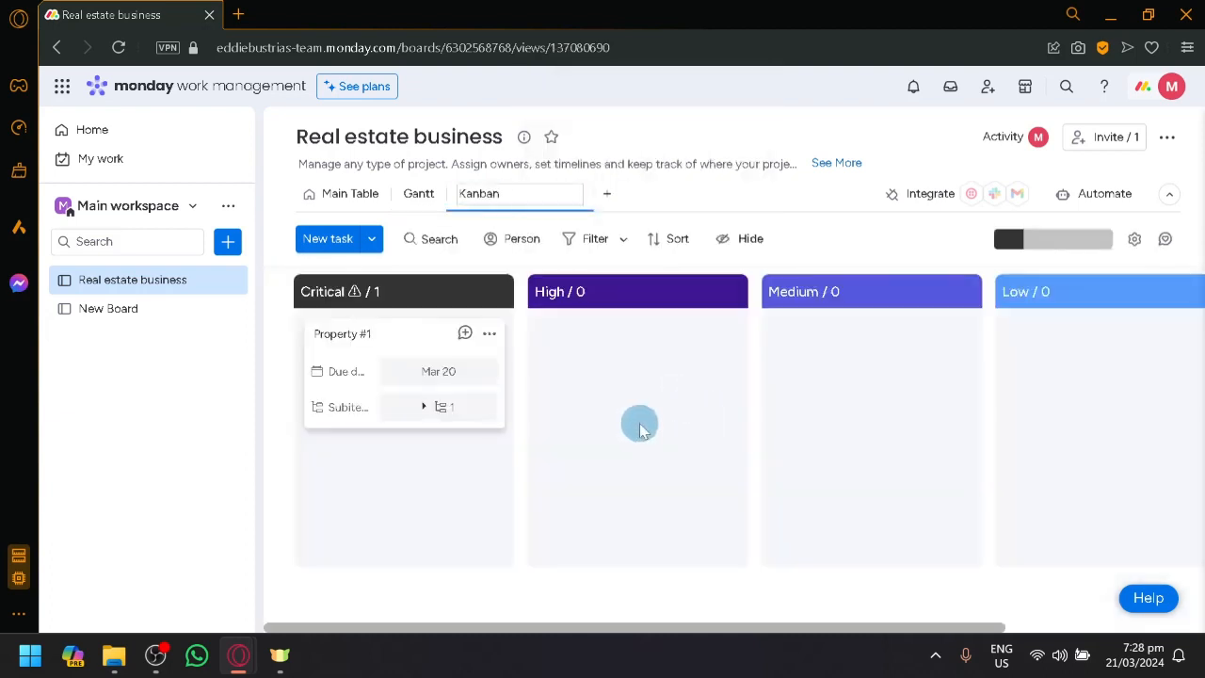
- Move the Kanban cards Task 2 and Client #1 to the Low column and Task 3 to Medium
scroll(637, 422, "right", 3)
left_click_drag(1045, 372, 895, 371)
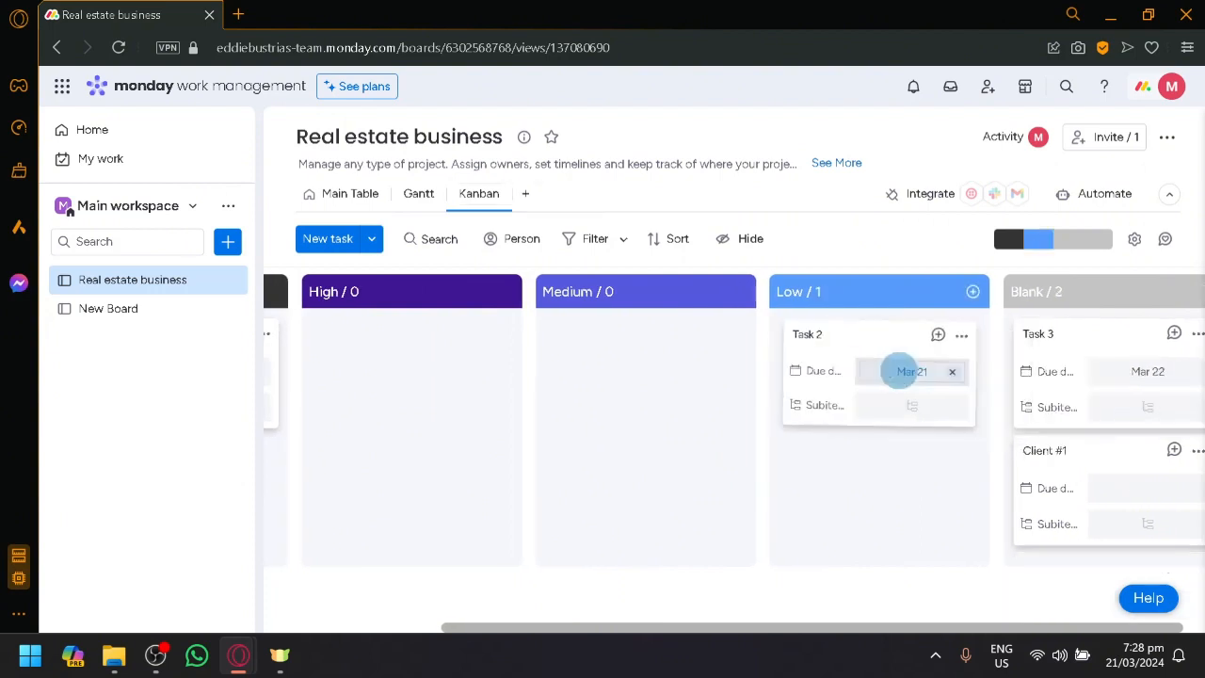
scroll(1006, 391, "right", 1)
left_click_drag(1006, 391, 659, 381)
left_click_drag(987, 446, 810, 485)
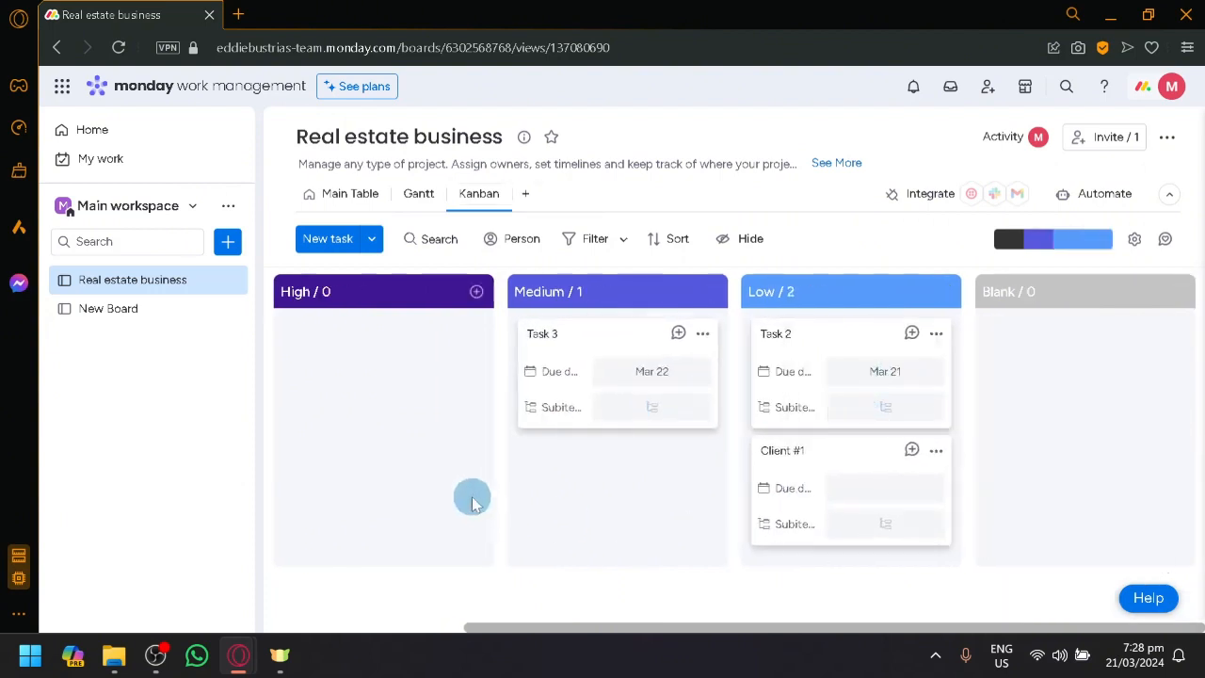
scroll(398, 430, "left", 3)
scroll(400, 421, "right", 3)
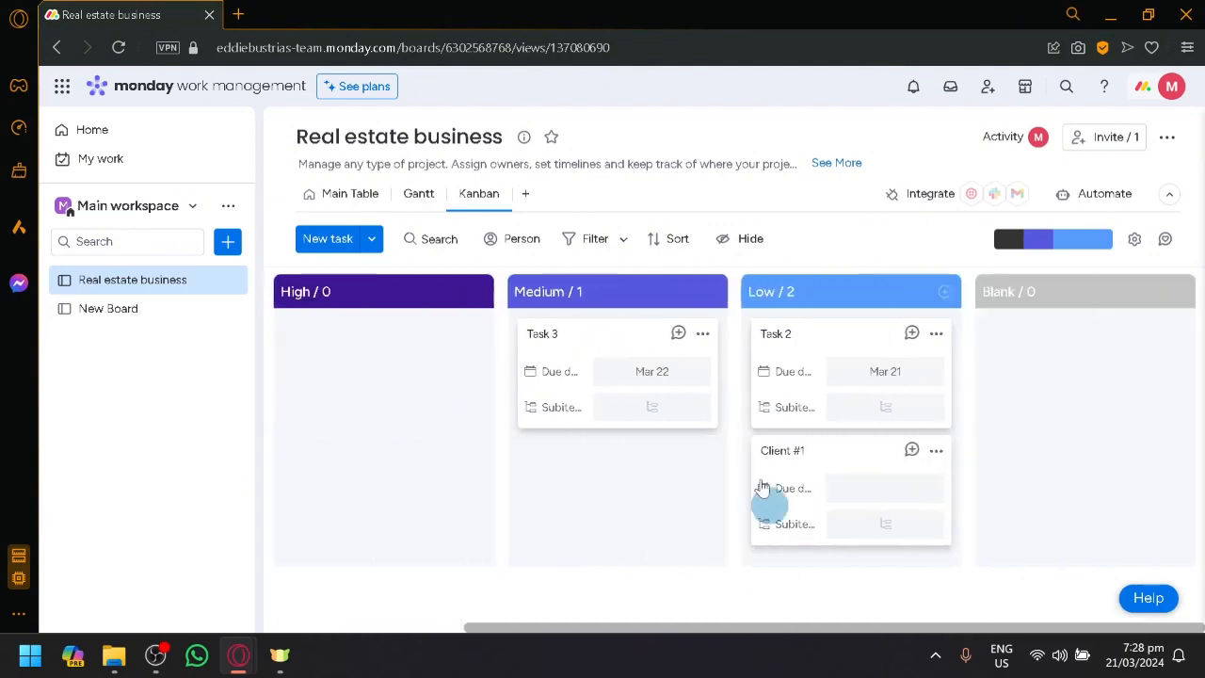
- Return to the Main Table view and review the Properties and Clients groups
left_click(366, 191)
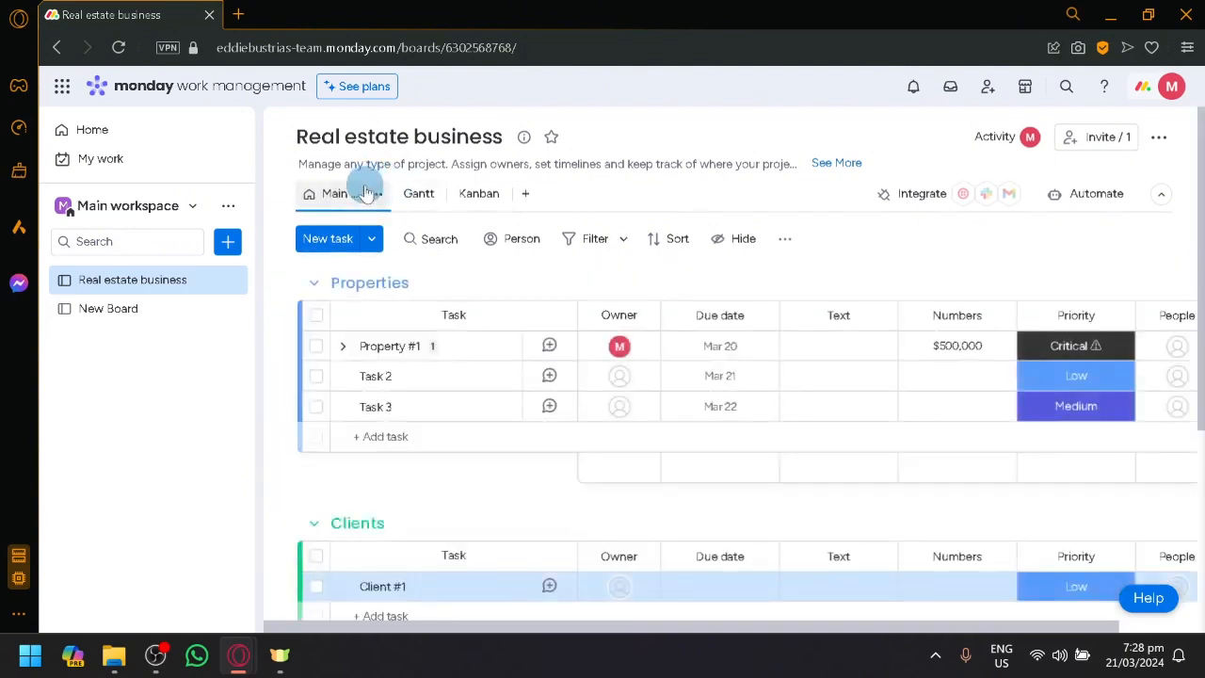
scroll(477, 405, "down", 3)
scroll(477, 414, "up", 5)
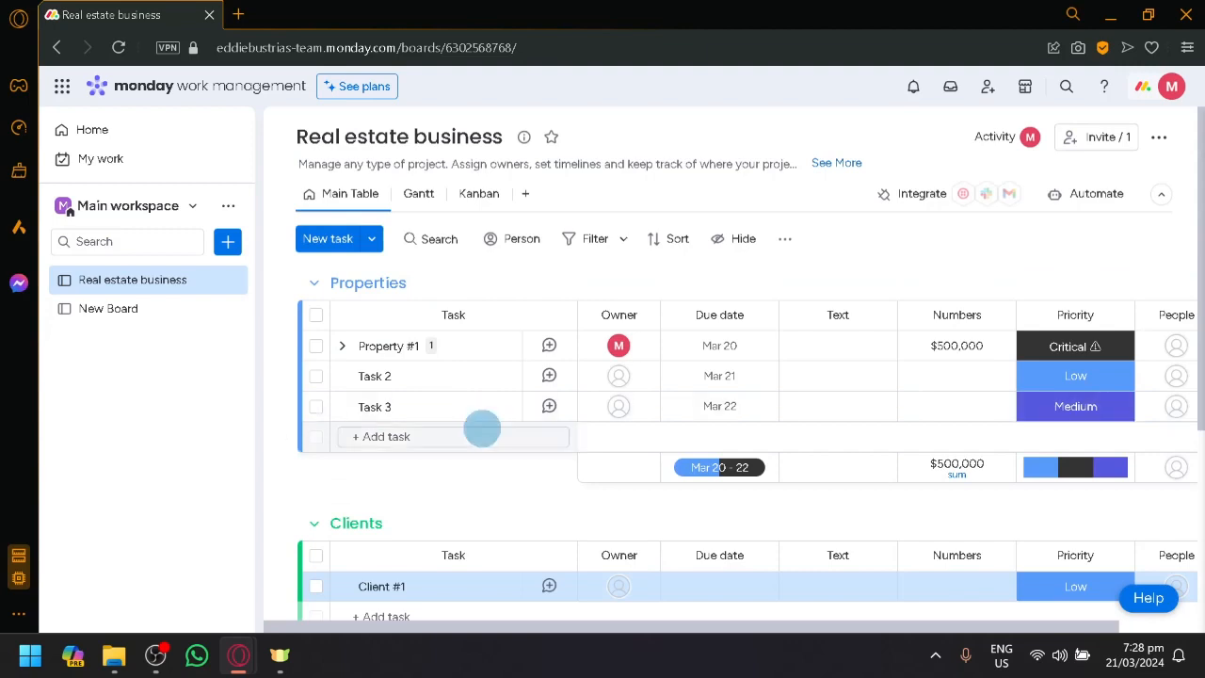
scroll(480, 433, "down", 5)
scroll(478, 452, "up", 5)
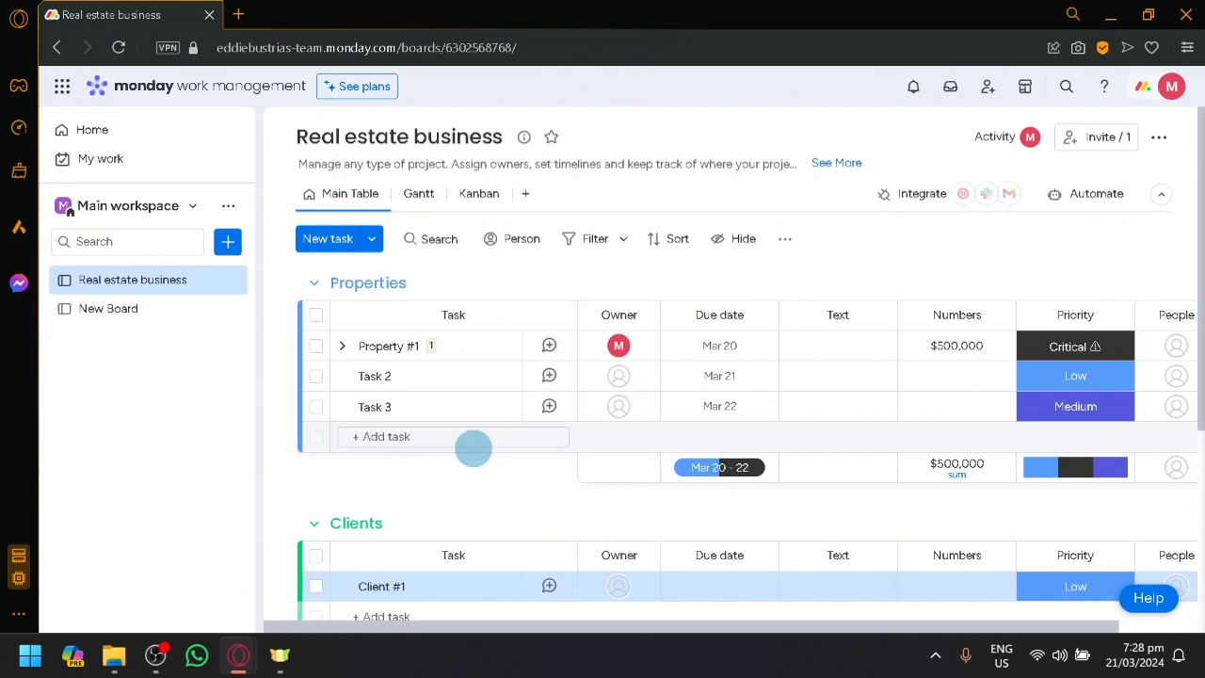
- Open the subscription plans and examine the prices and included features of Basic, Standard, Pro and Enterprise
left_click(359, 100)
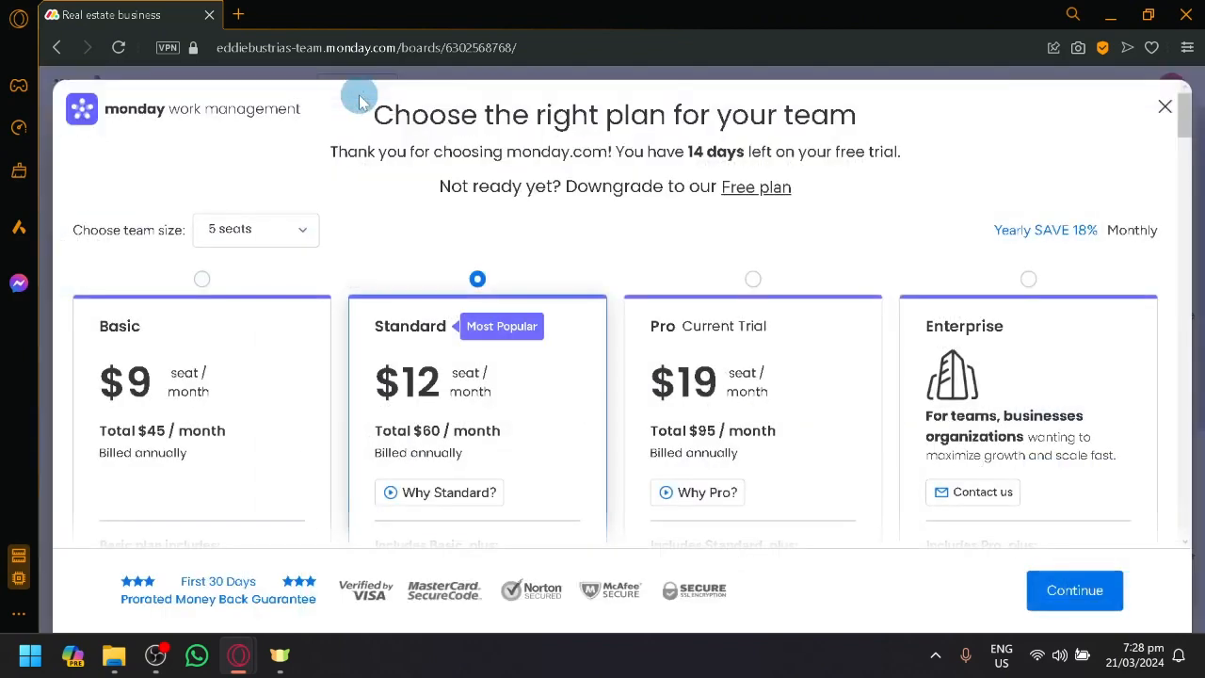
scroll(195, 272, "down", 1)
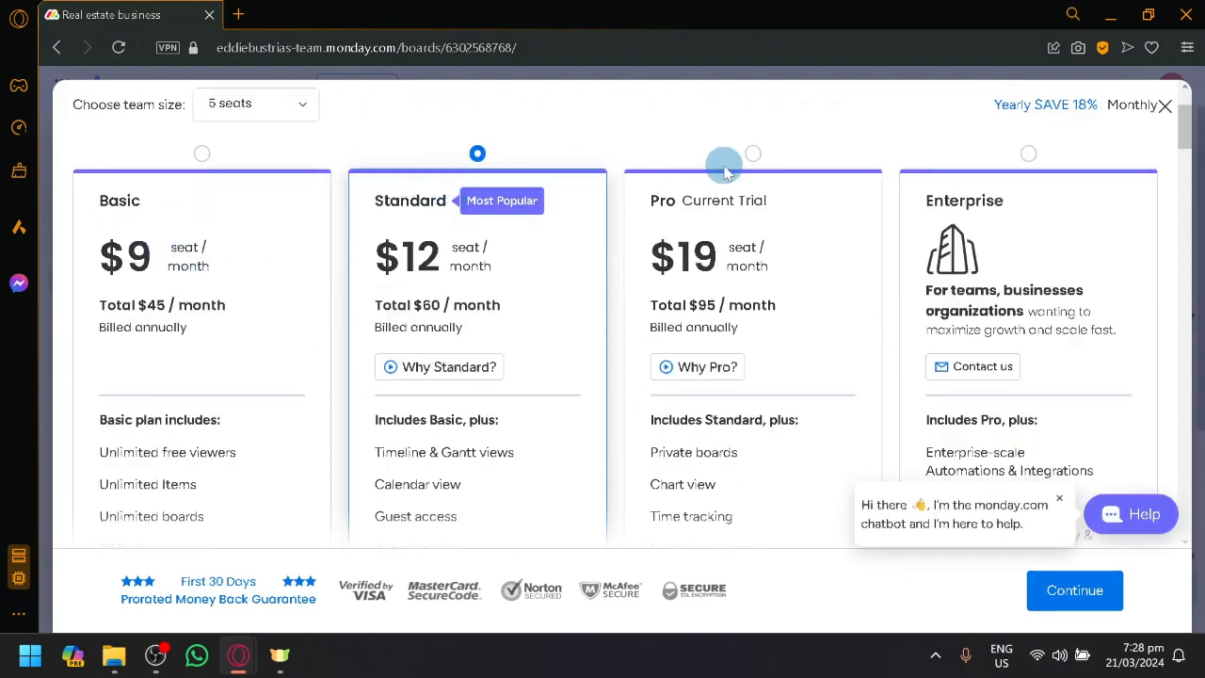
scroll(431, 355, "down", 2)
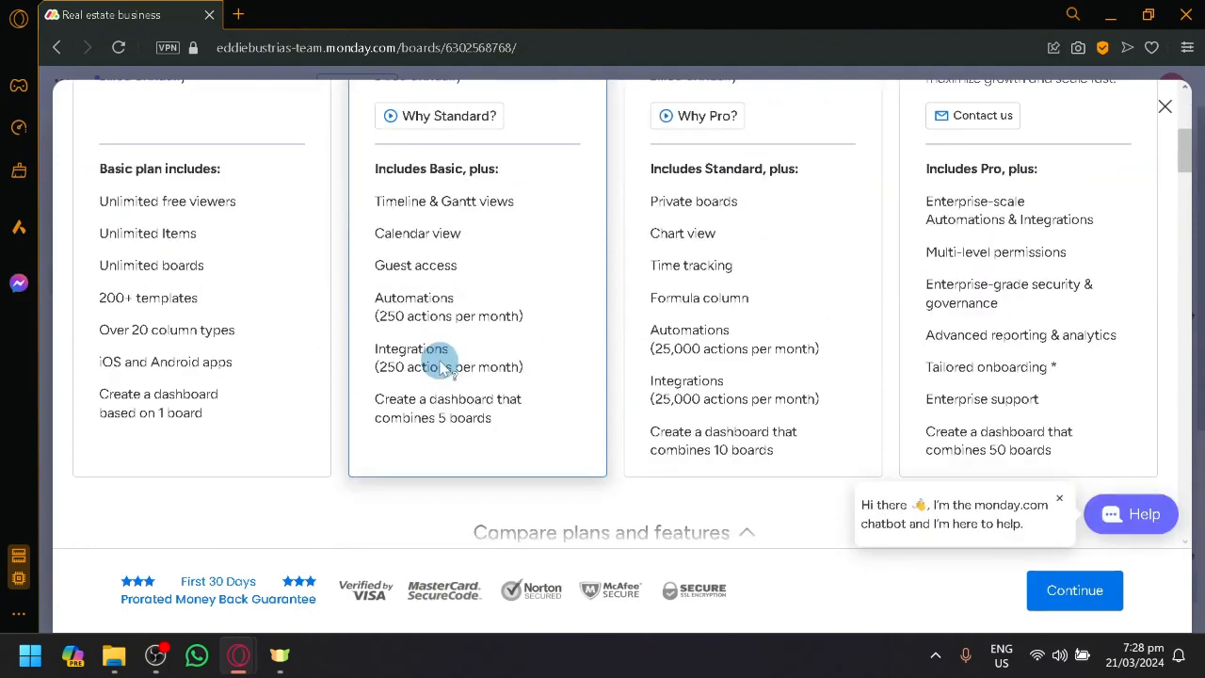
scroll(433, 367, "up", 1)
scroll(283, 301, "up", 2)
scroll(248, 355, "down", 1)
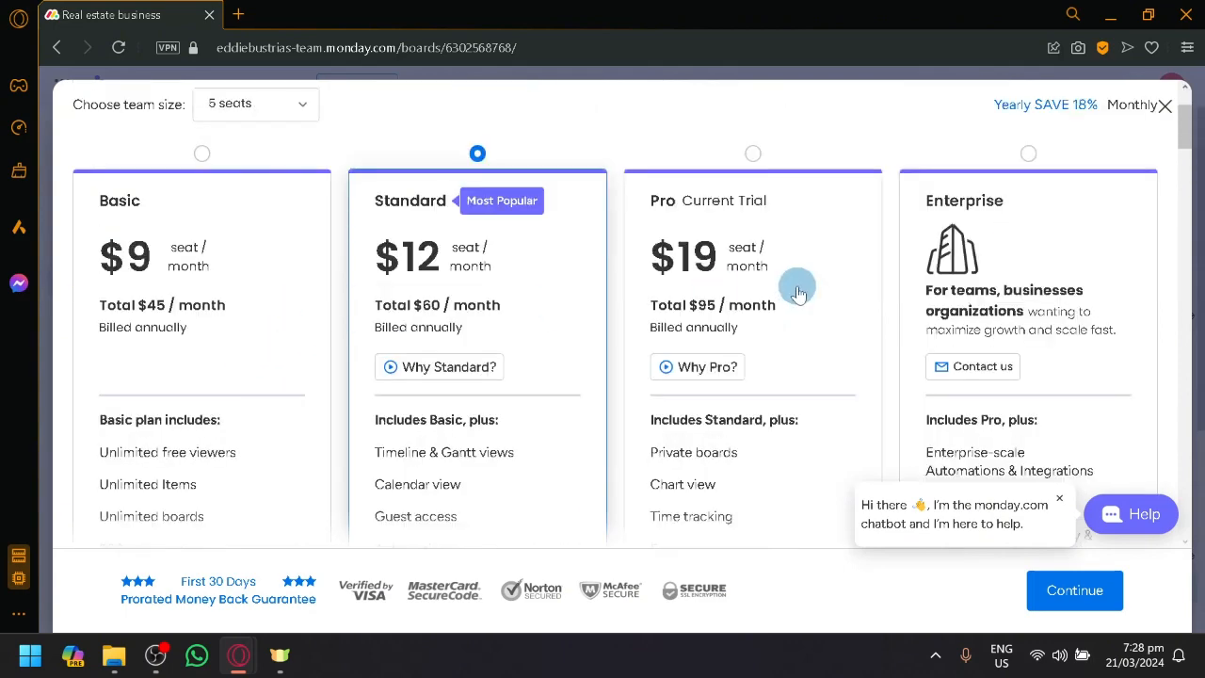
scroll(797, 294, "down", 1)
scroll(791, 298, "down", 1)
scroll(785, 330, "down", 1)
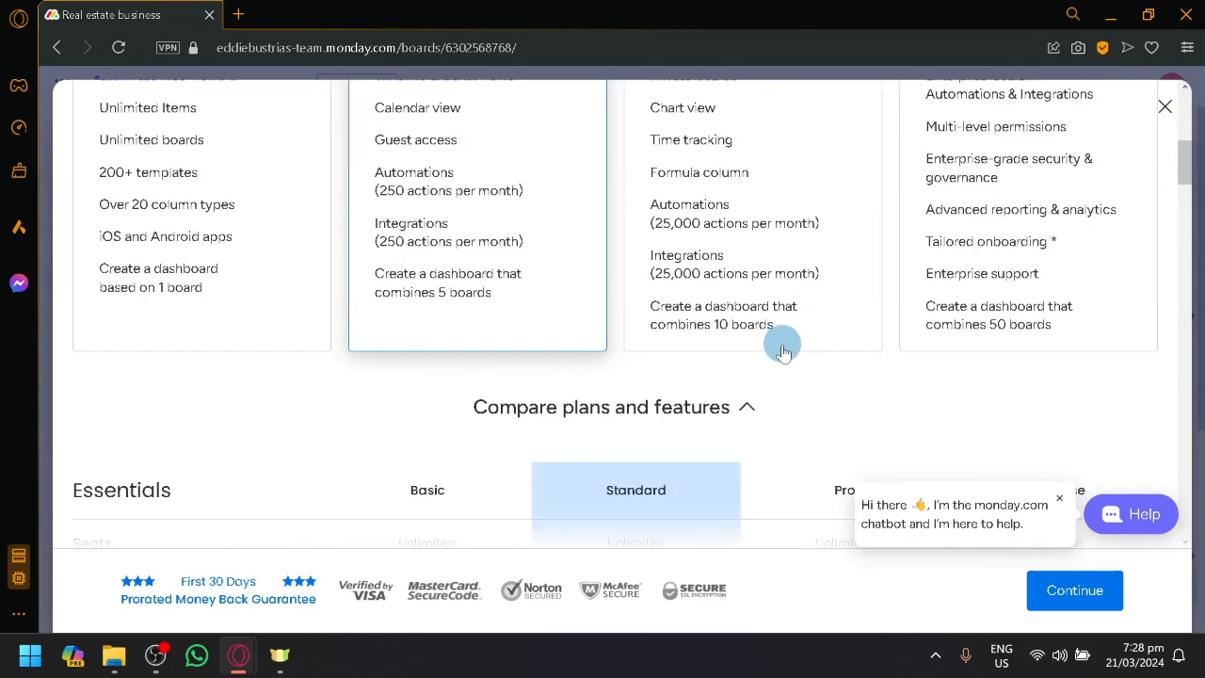
scroll(783, 344, "up", 3)
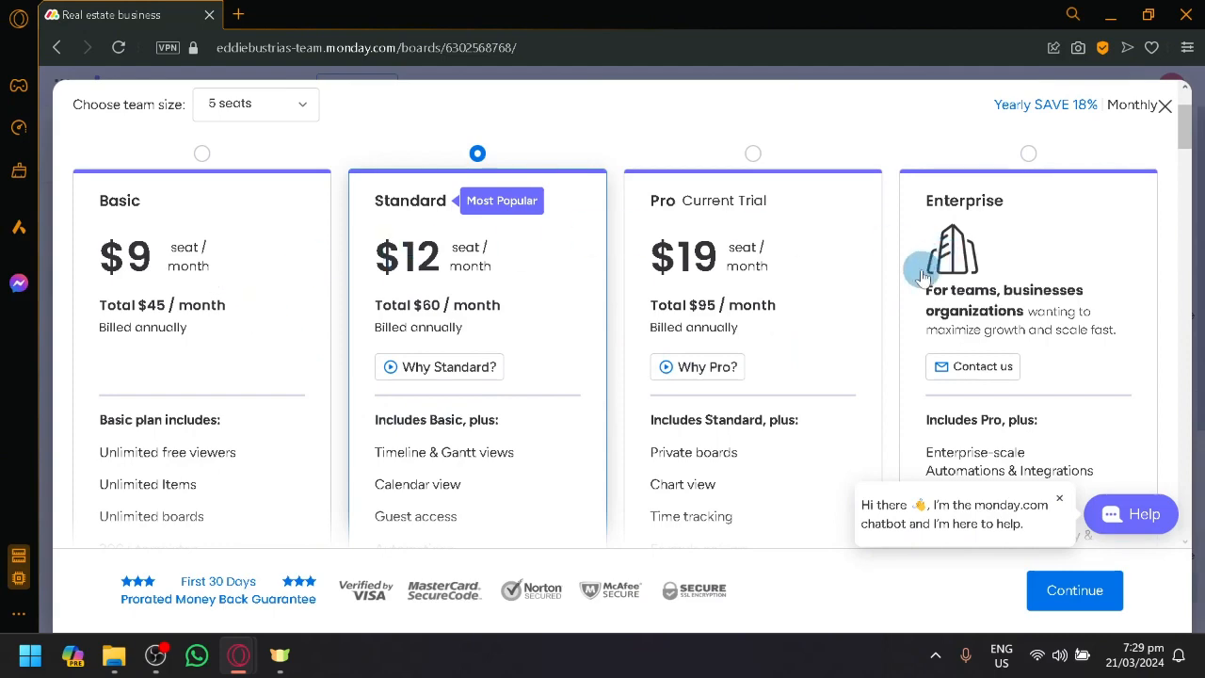
- Examine the detailed comparison of plans and features, and close the plans to return to the board
scroll(919, 306, "down", 4)
scroll(920, 306, "down", 1)
scroll(915, 310, "down", 5)
scroll(909, 317, "up", 5)
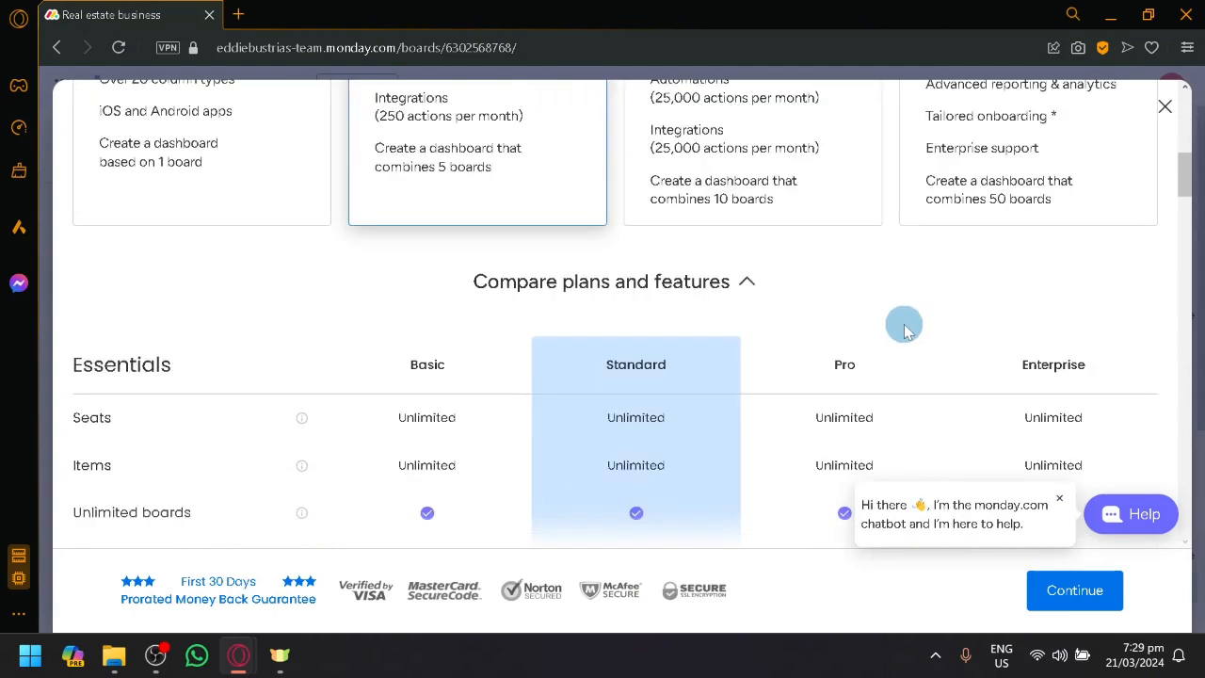
scroll(903, 323, "down", 4)
scroll(949, 248, "down", 5)
left_click(1165, 106)
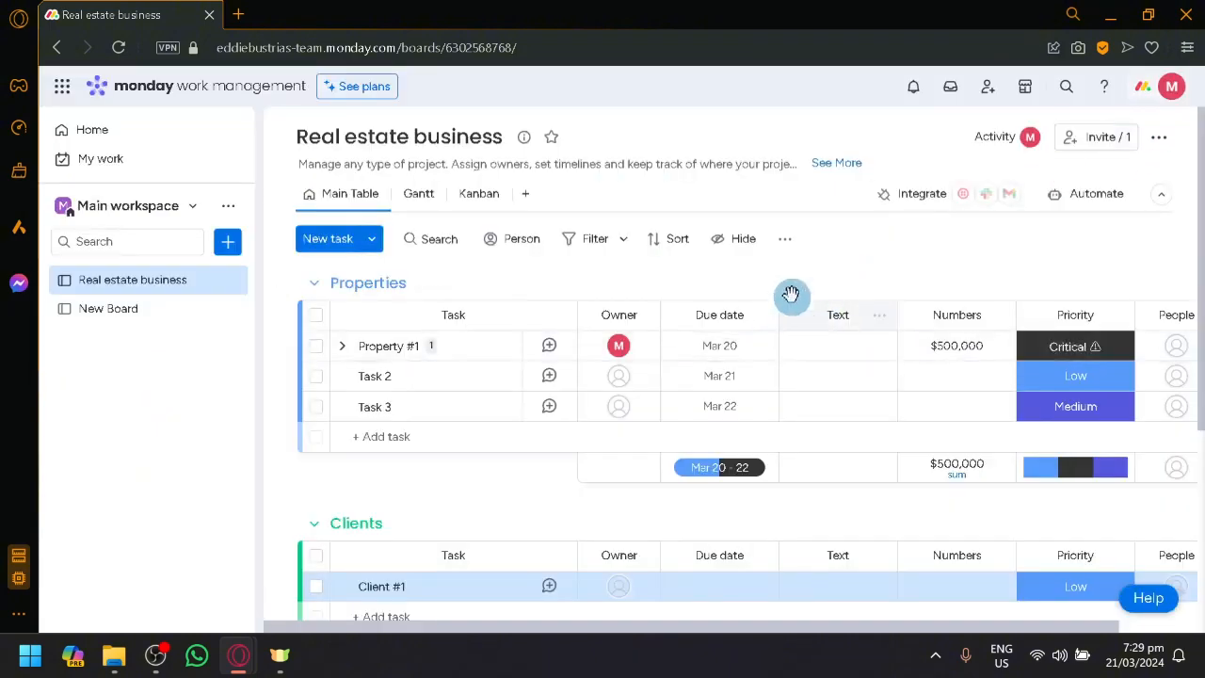
scroll(788, 294, "down", 3)
scroll(787, 291, "up", 3)
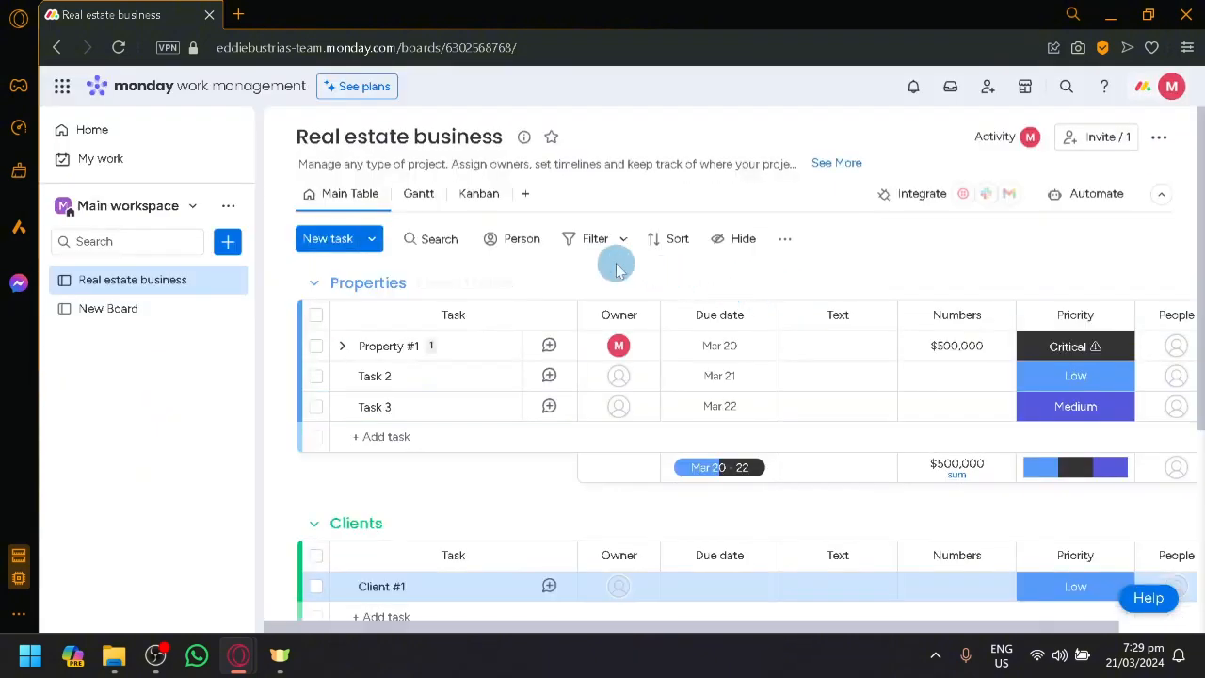